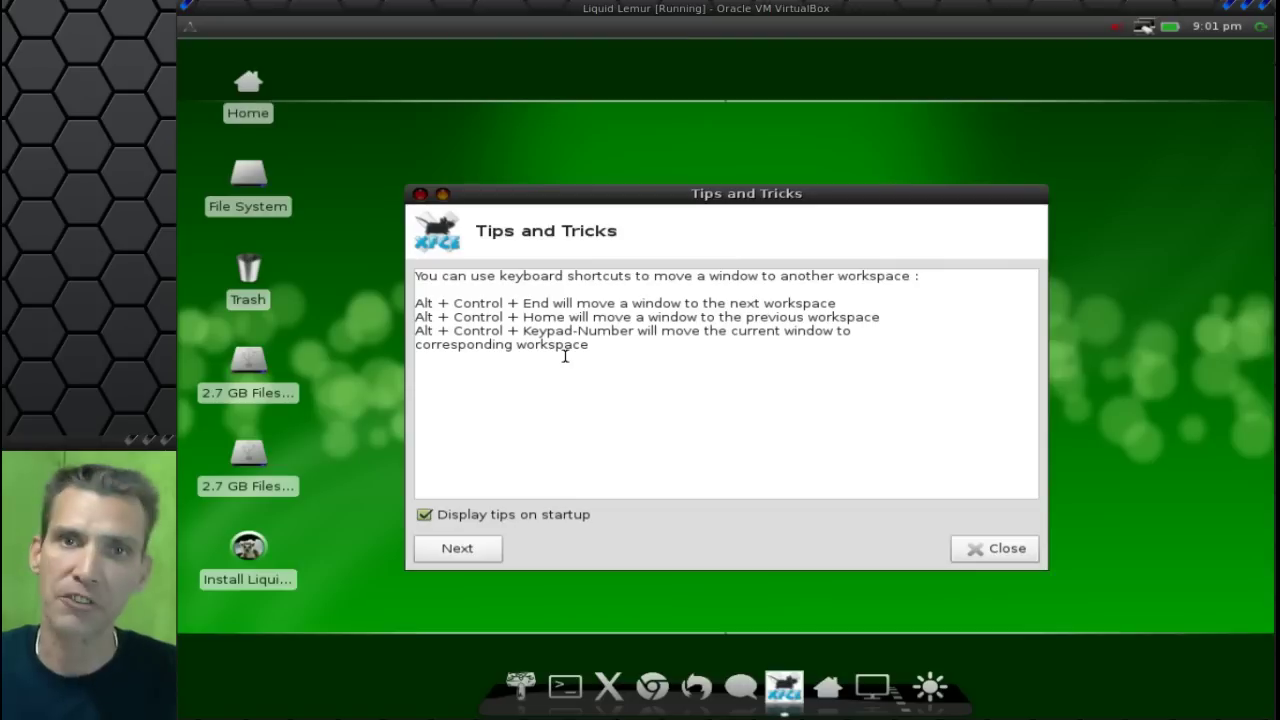
Close Tips and Tricks and launch the Install Liquid Lemur Linux installer.
click(420, 194)
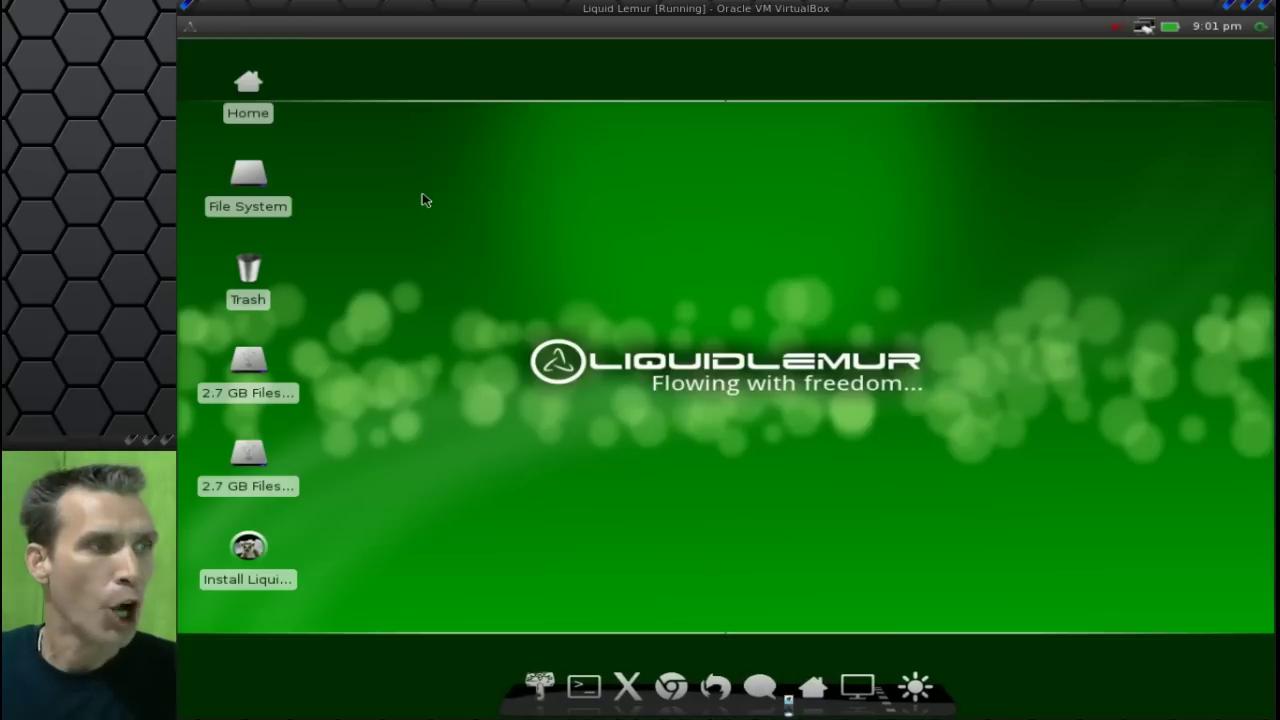
click(257, 558)
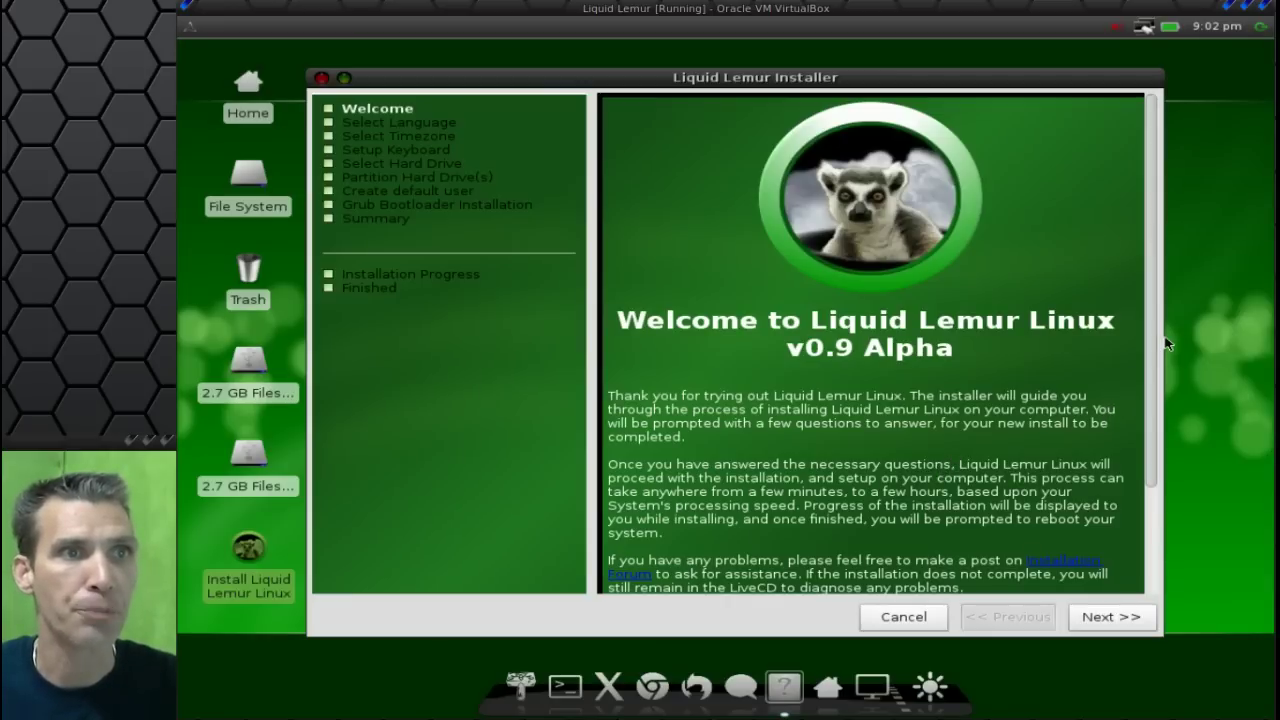
drag(1151, 350, 1172, 519)
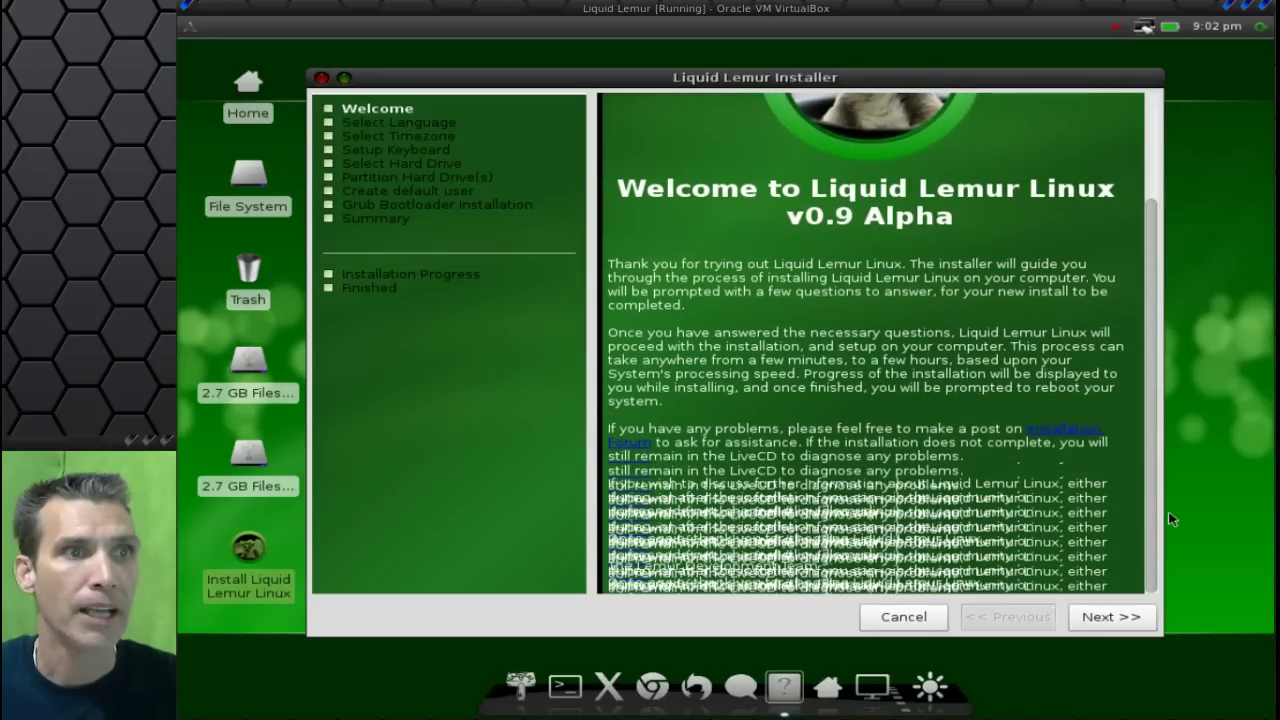
click(1172, 519)
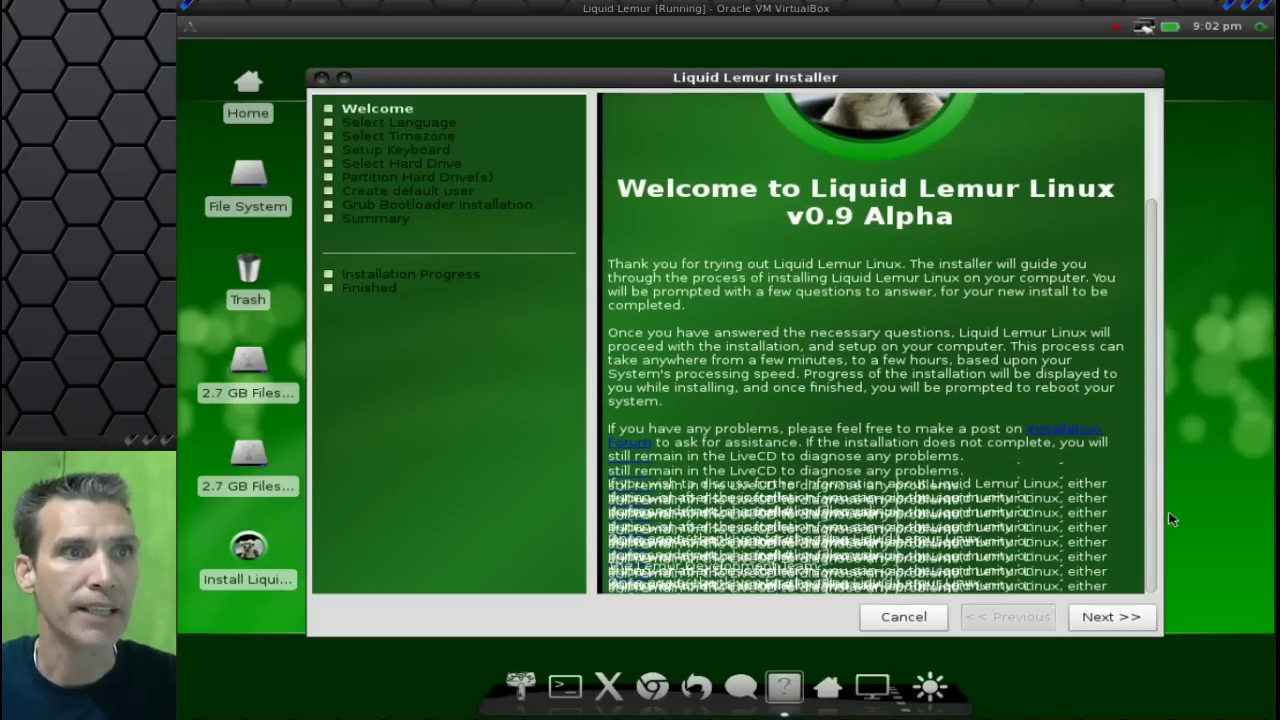
Get past the Welcome page, keeping English (United States) as the installer language.
click(1150, 434)
scroll(1152, 410, up, 1)
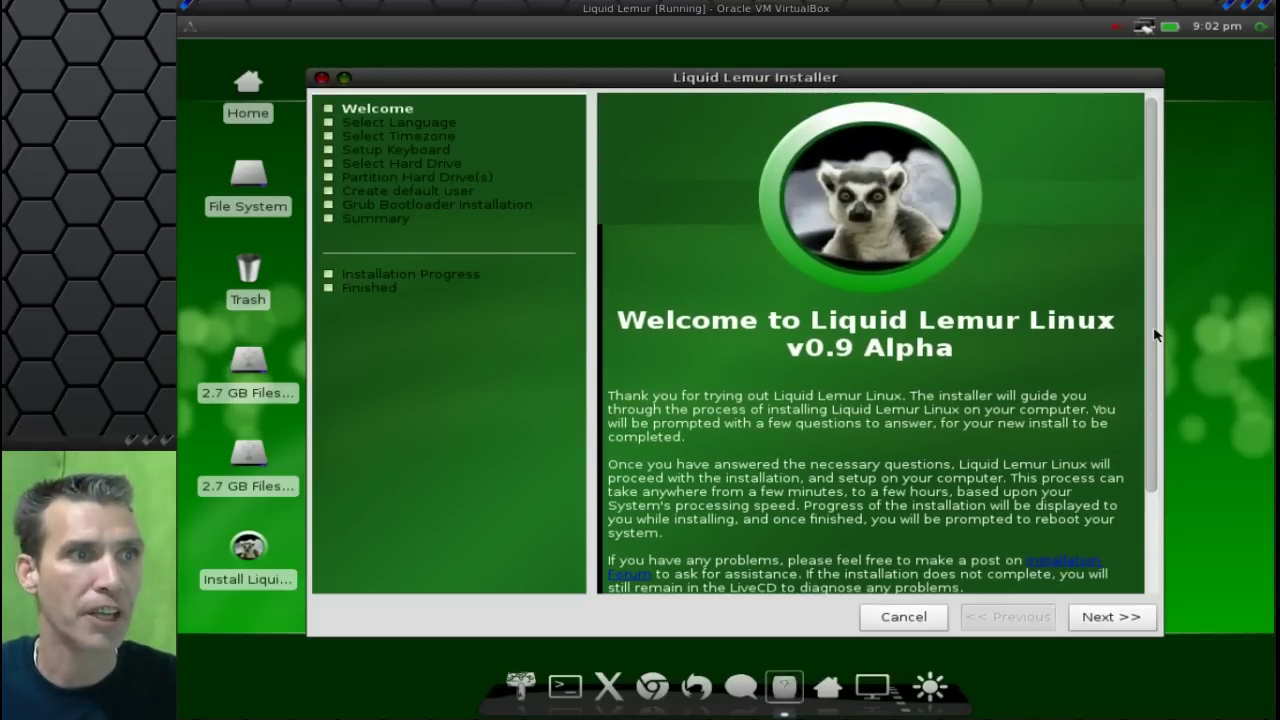
scroll(1155, 445, down, 1)
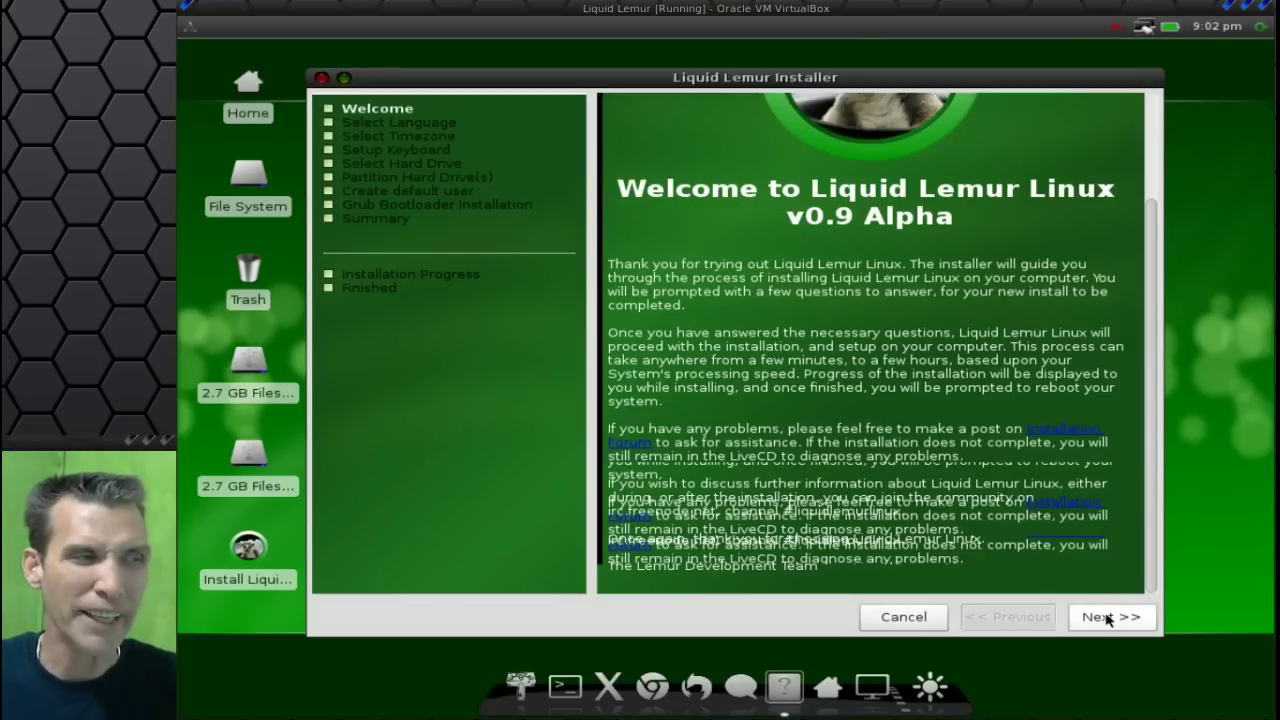
click(1108, 617)
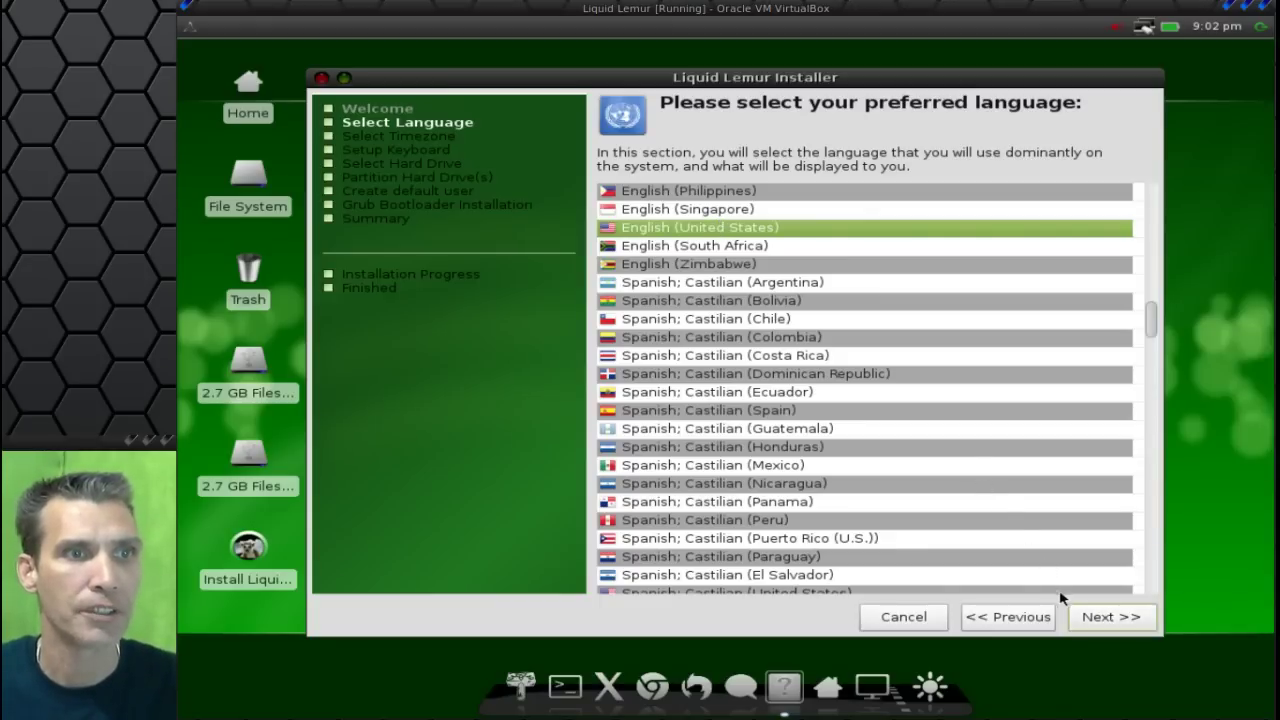
click(1087, 617)
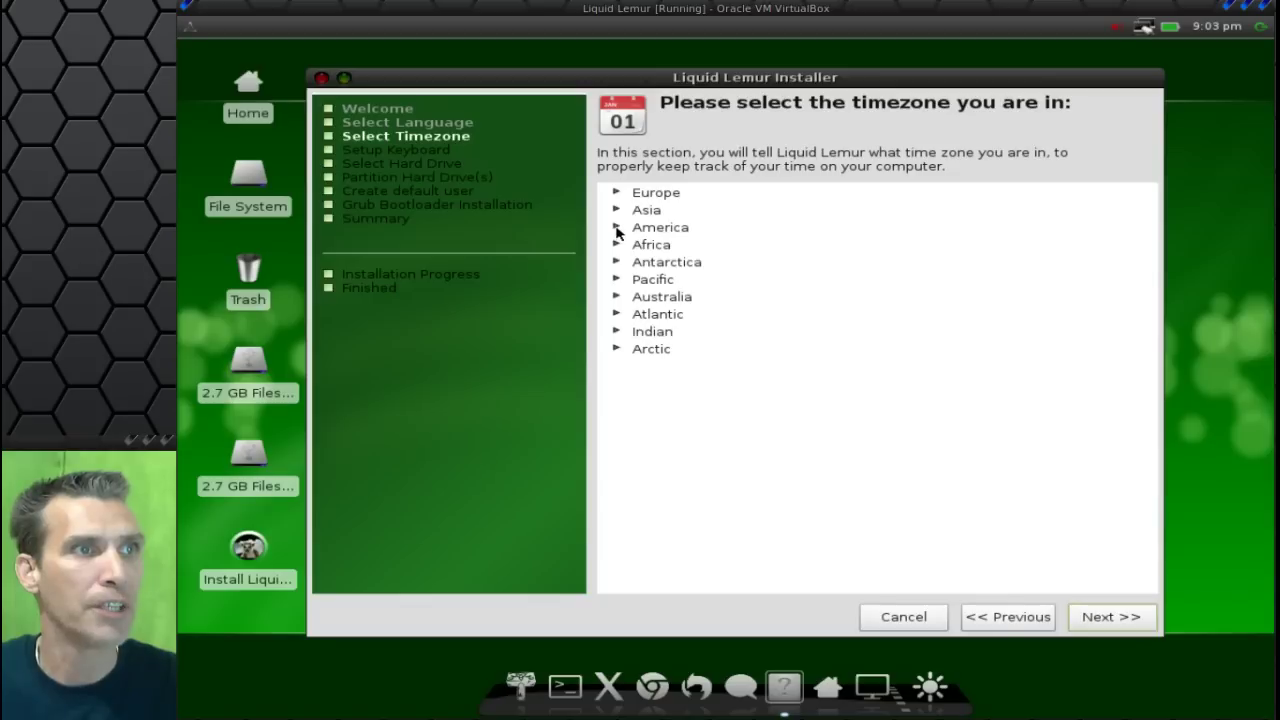
Choose America > New York as the timezone and continue to keyboard settings.
click(616, 229)
scroll(662, 432, down, 3)
scroll(662, 432, down, 10)
scroll(662, 432, down, 9)
scroll(662, 432, down, 8)
scroll(662, 432, down, 8)
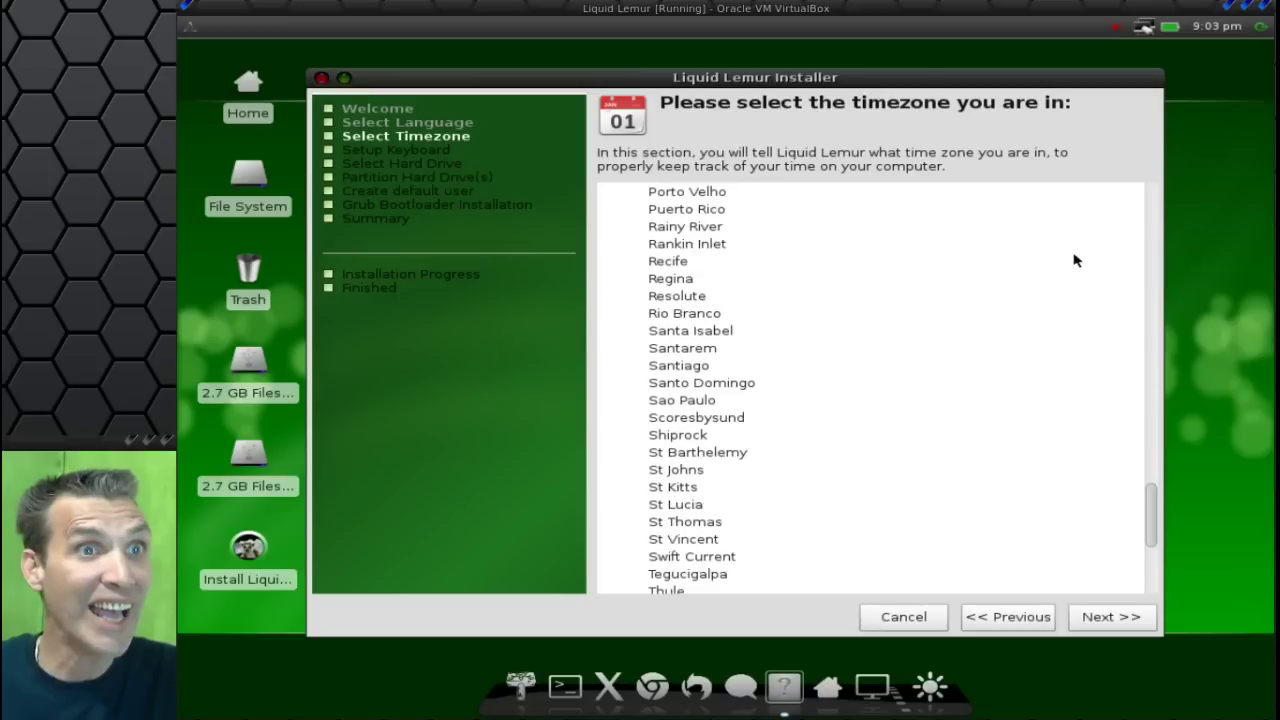
scroll(1057, 269, down, 5)
scroll(1063, 300, up, 1)
scroll(1152, 545, up, 2)
drag(1152, 530, 1148, 480)
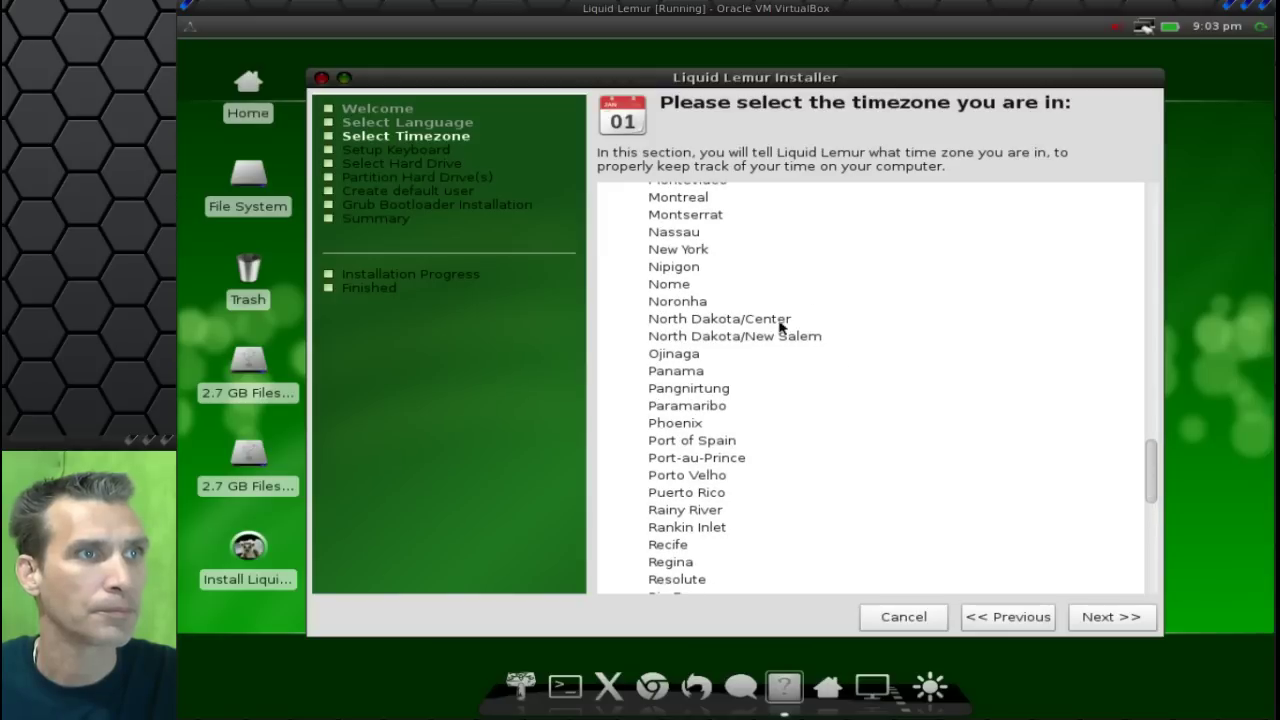
click(698, 251)
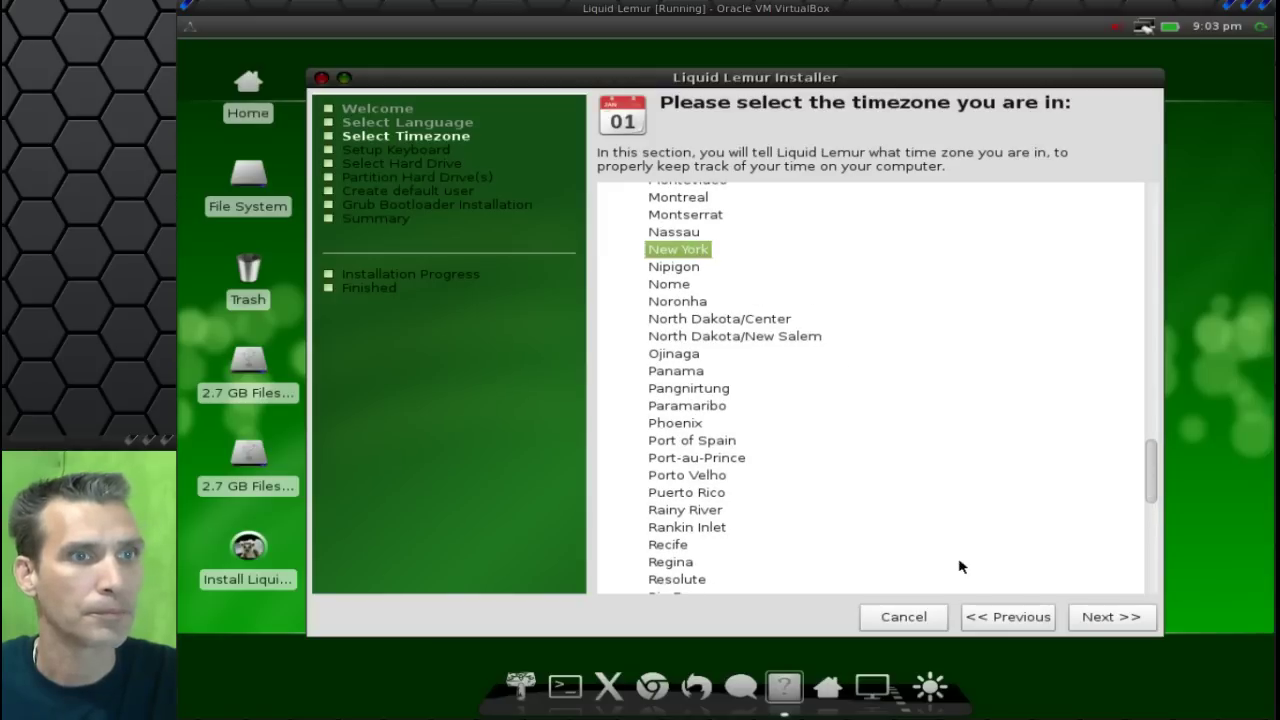
click(1104, 619)
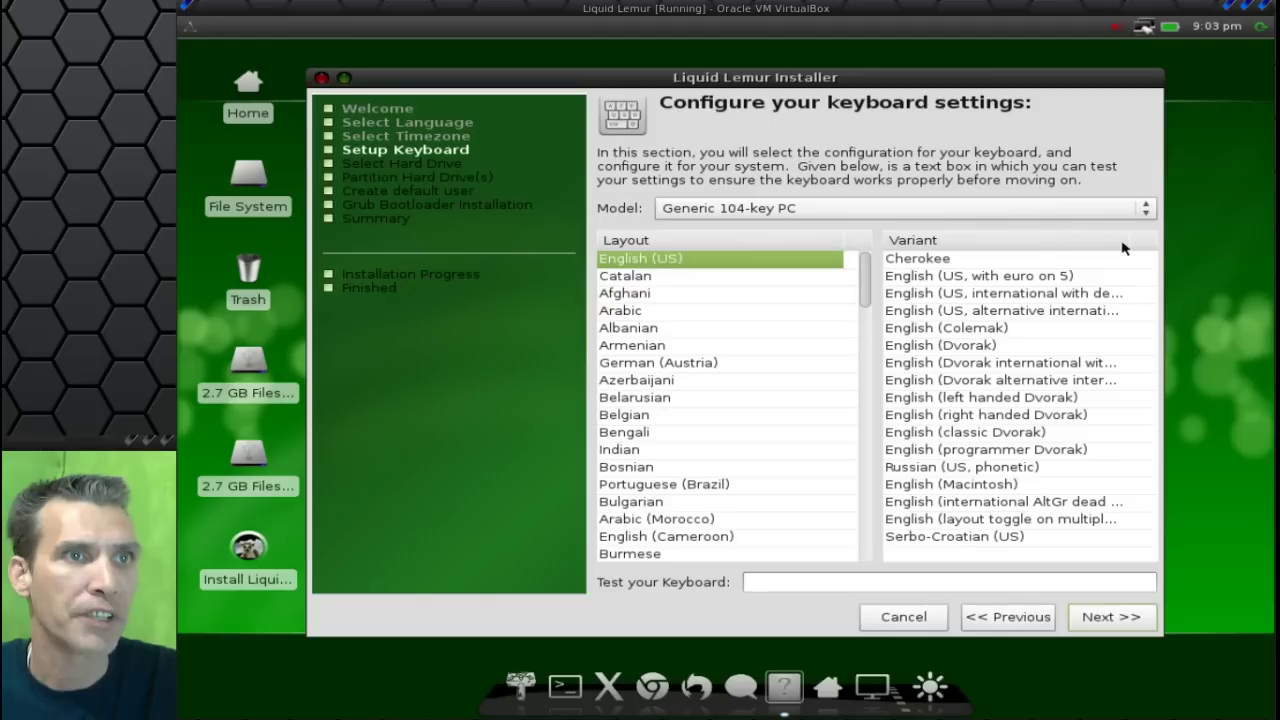
Widen the Variant column, then accept Generic 104-key PC with English (US) layout.
drag(1131, 238, 1182, 240)
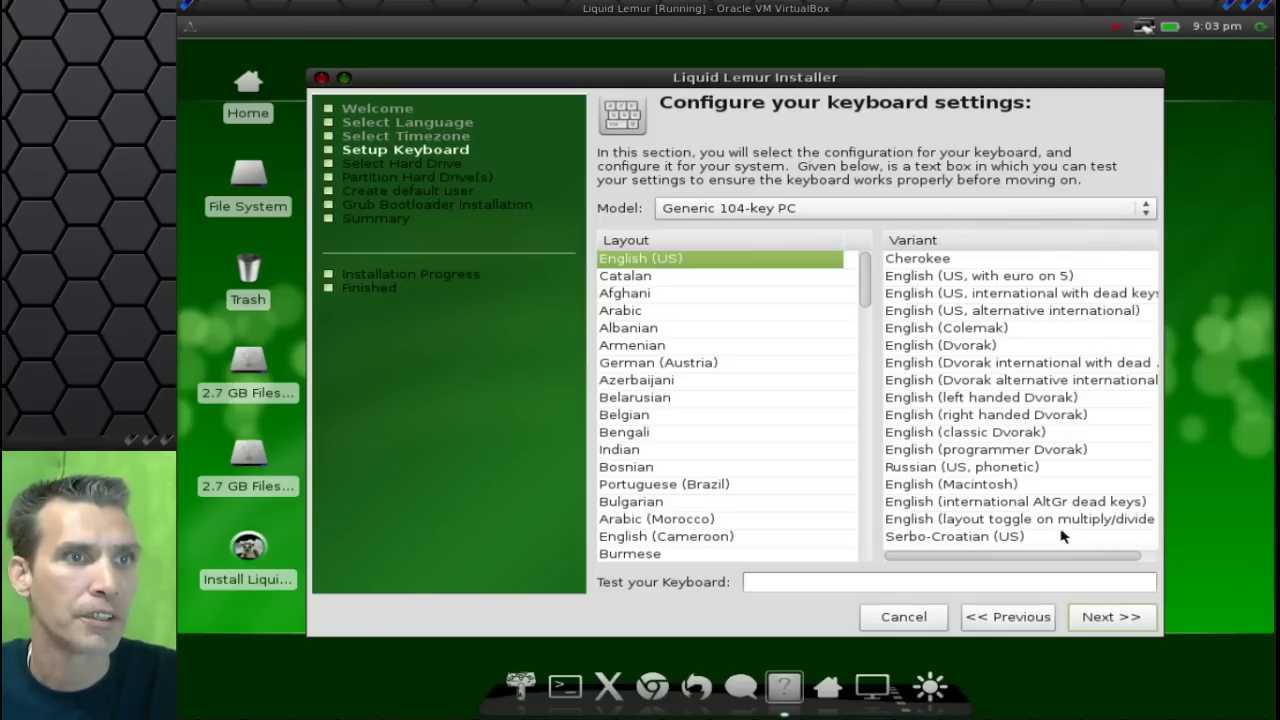
click(1146, 555)
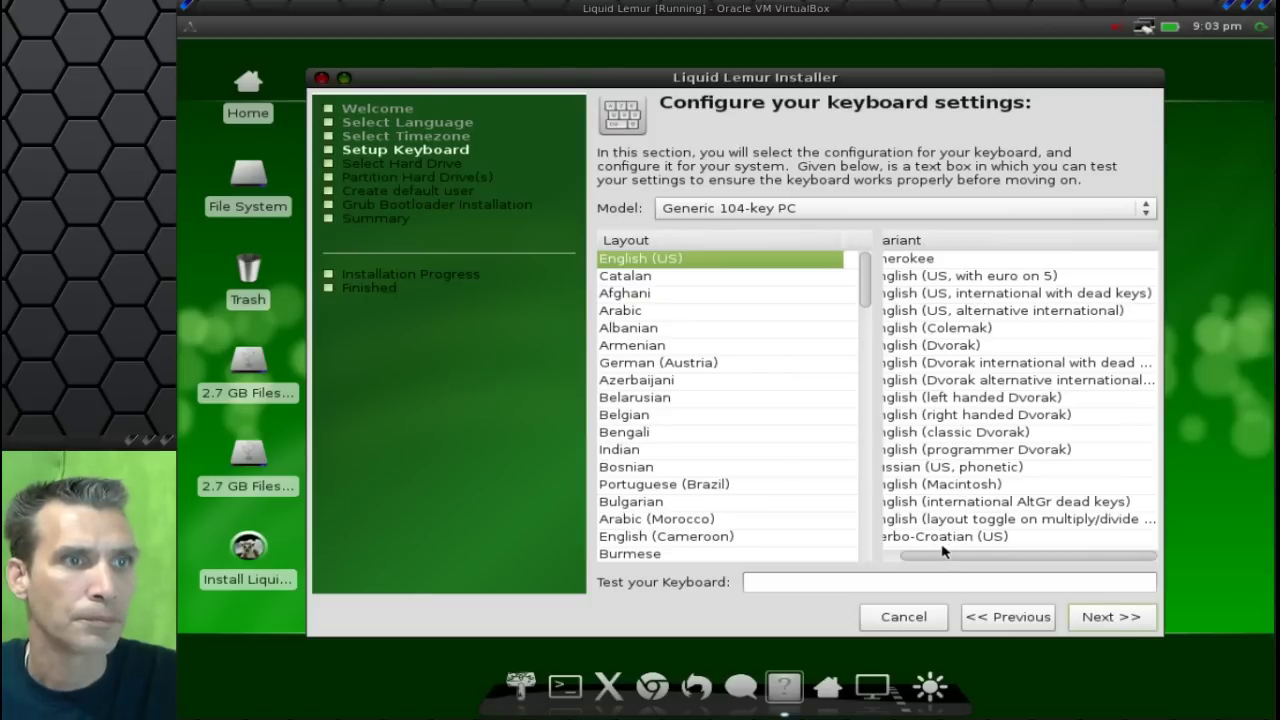
drag(942, 564, 920, 565)
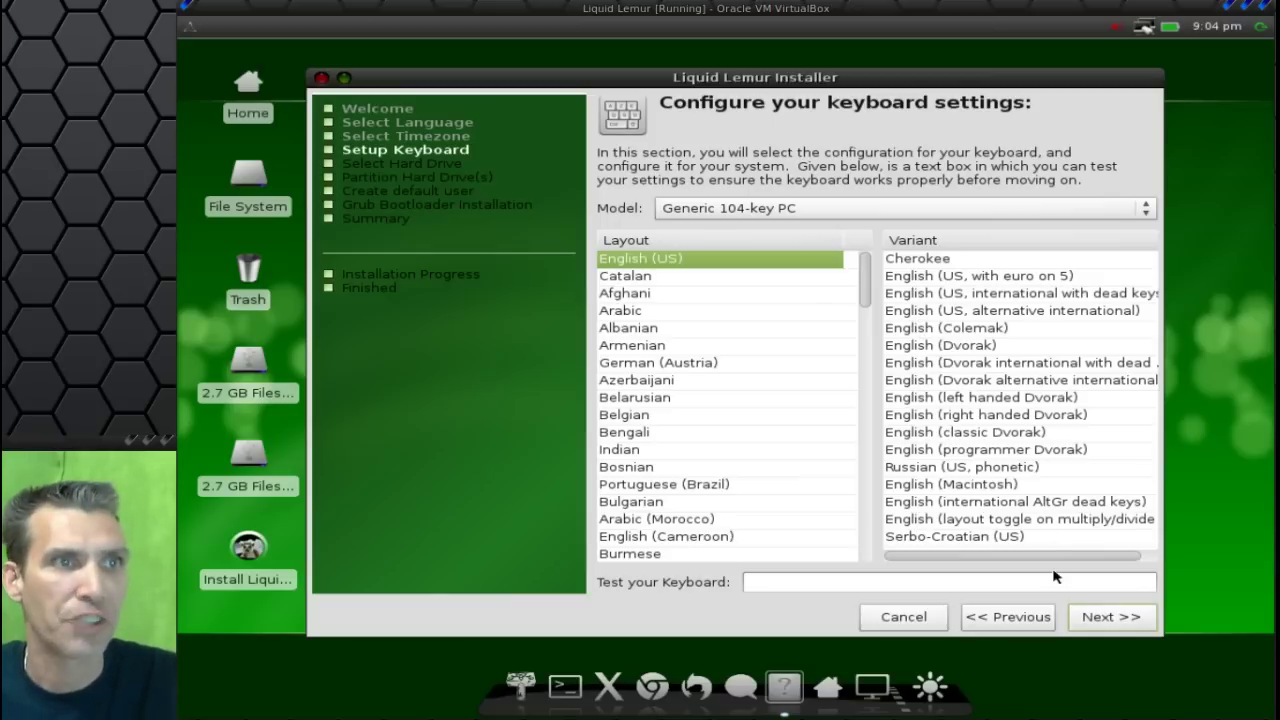
click(1093, 617)
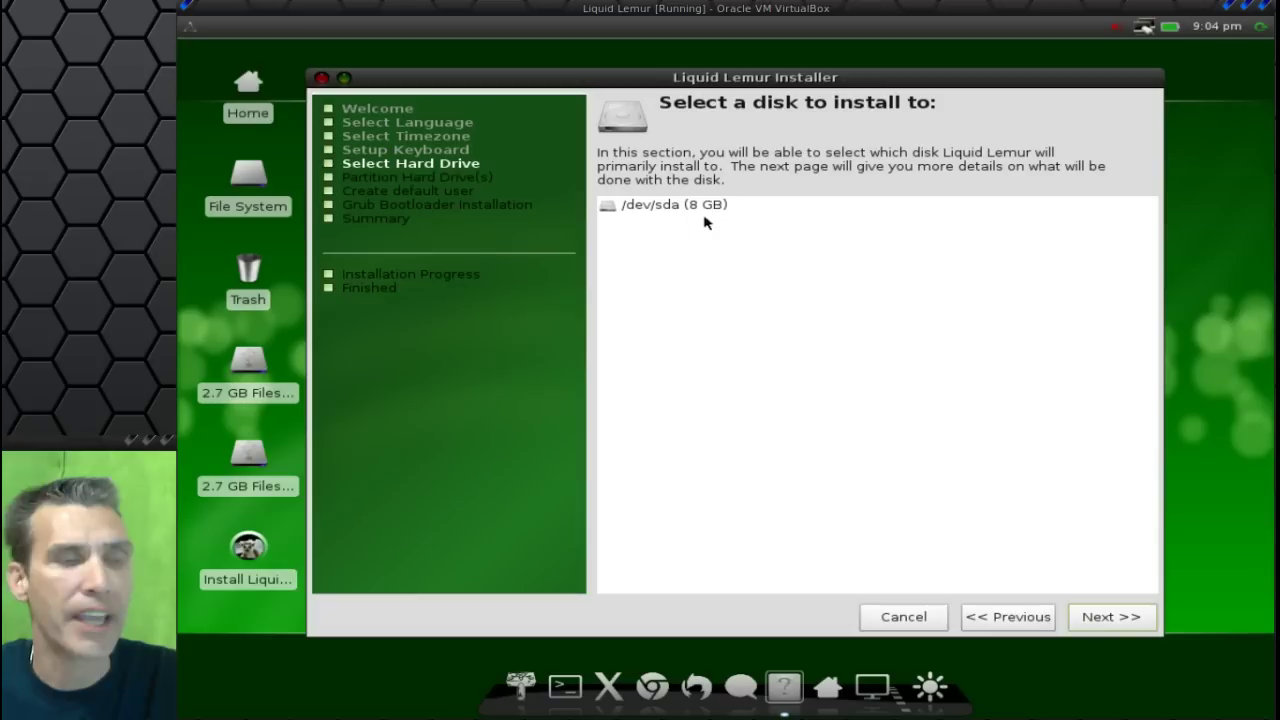
Dismiss the Disk Selection Error and select /dev/sda (8 GB) as the install disk.
click(1098, 617)
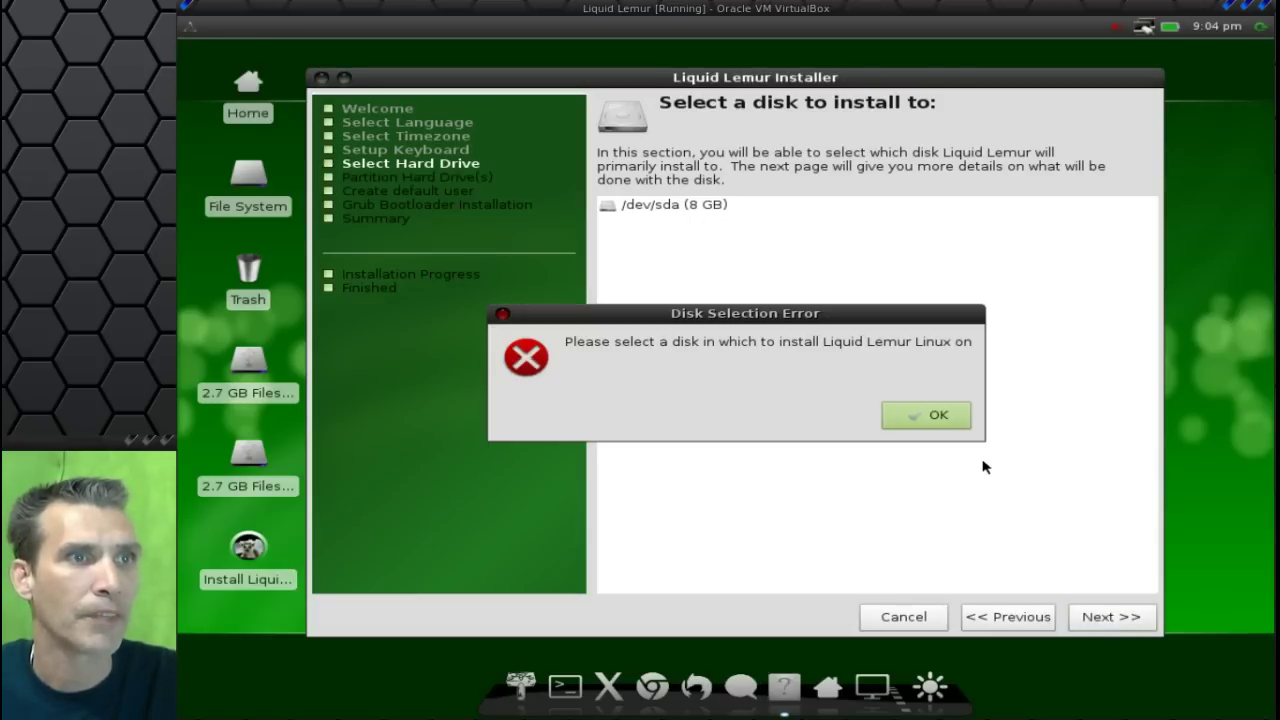
click(957, 422)
click(680, 204)
click(680, 204)
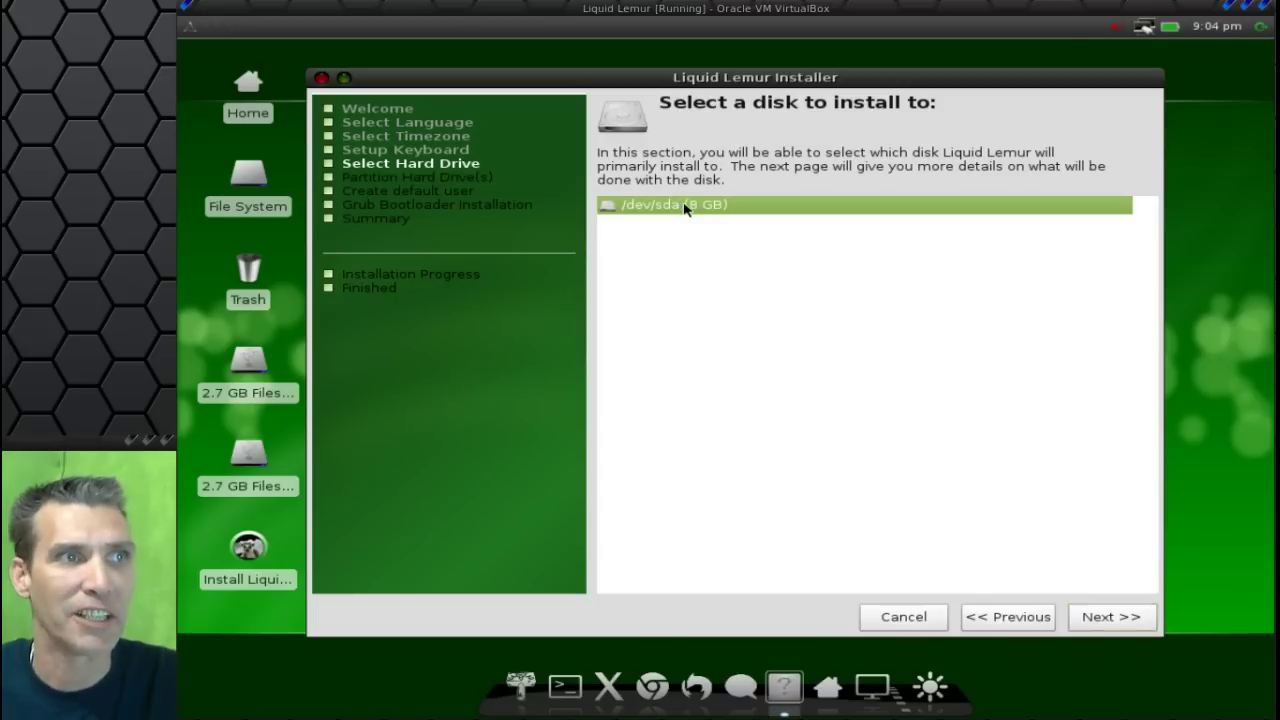
Use Automatic partitioning with 'Erase Disk, separate partition for home' and continue.
click(1130, 620)
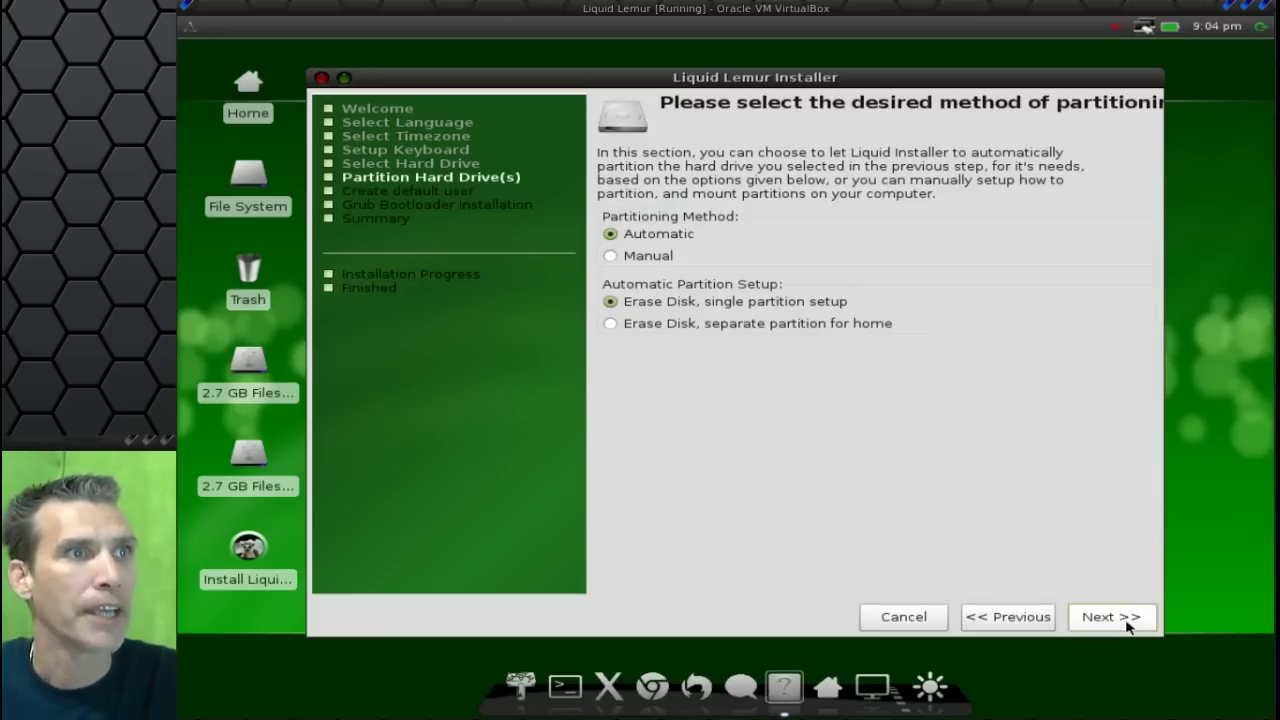
mouse_move(684, 238)
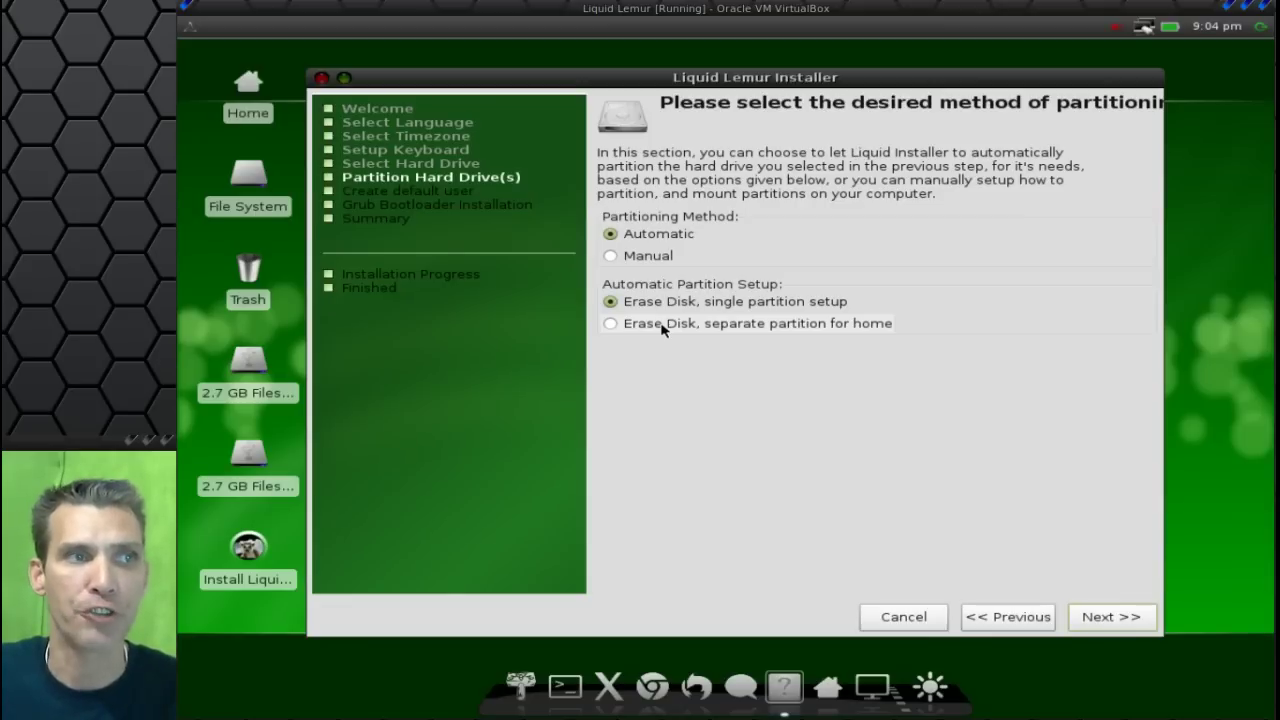
click(662, 330)
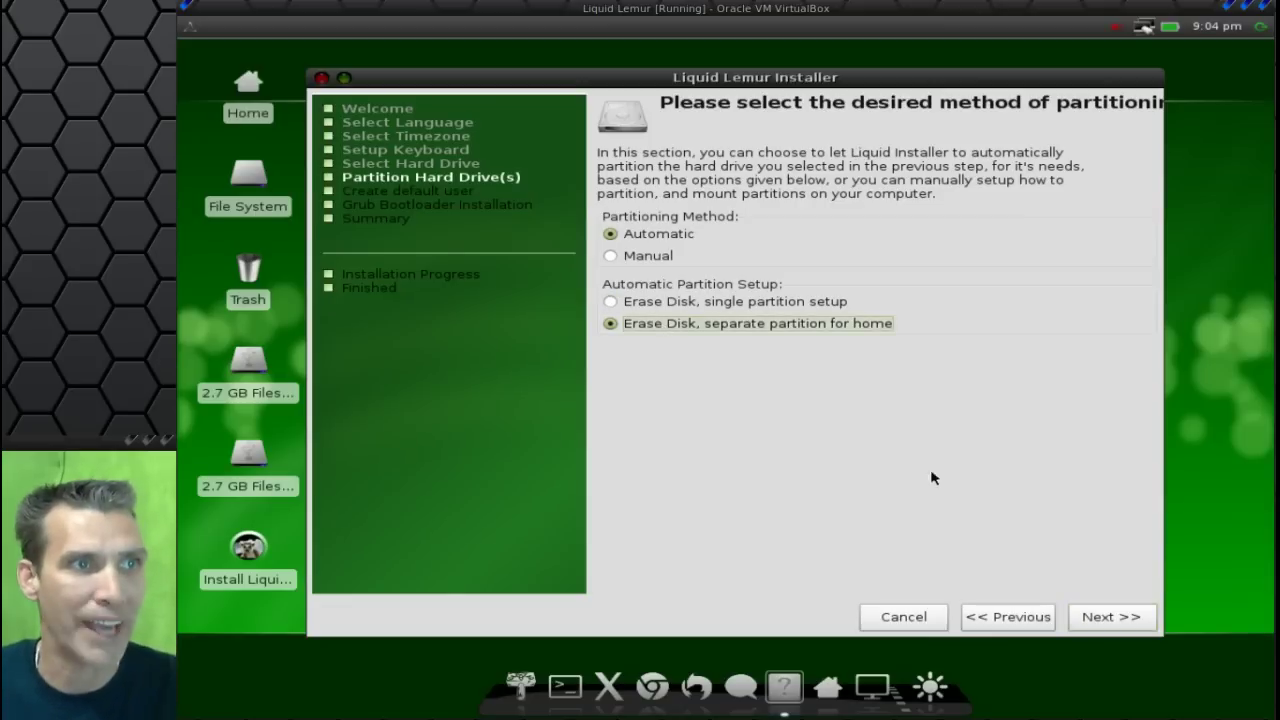
click(1100, 620)
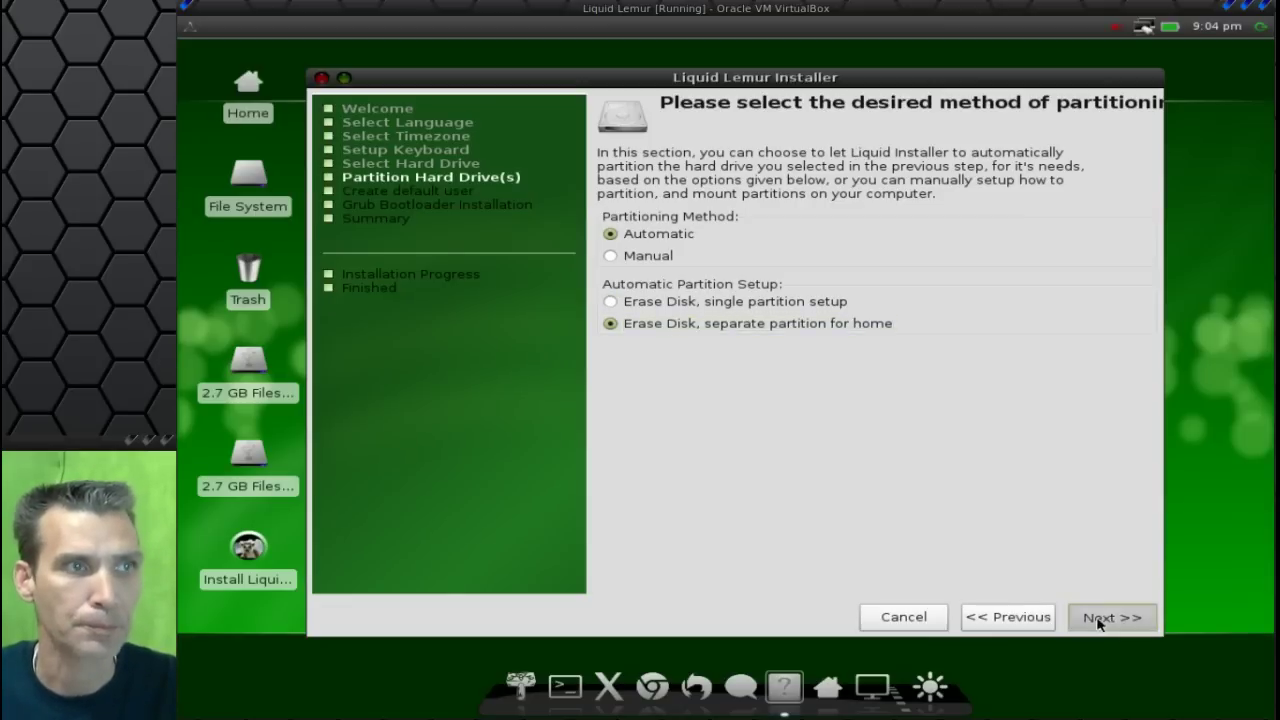
Enter the user's full name and the computer's name, correcting a mistyped computer name.
click(902, 207)
text(spatry)
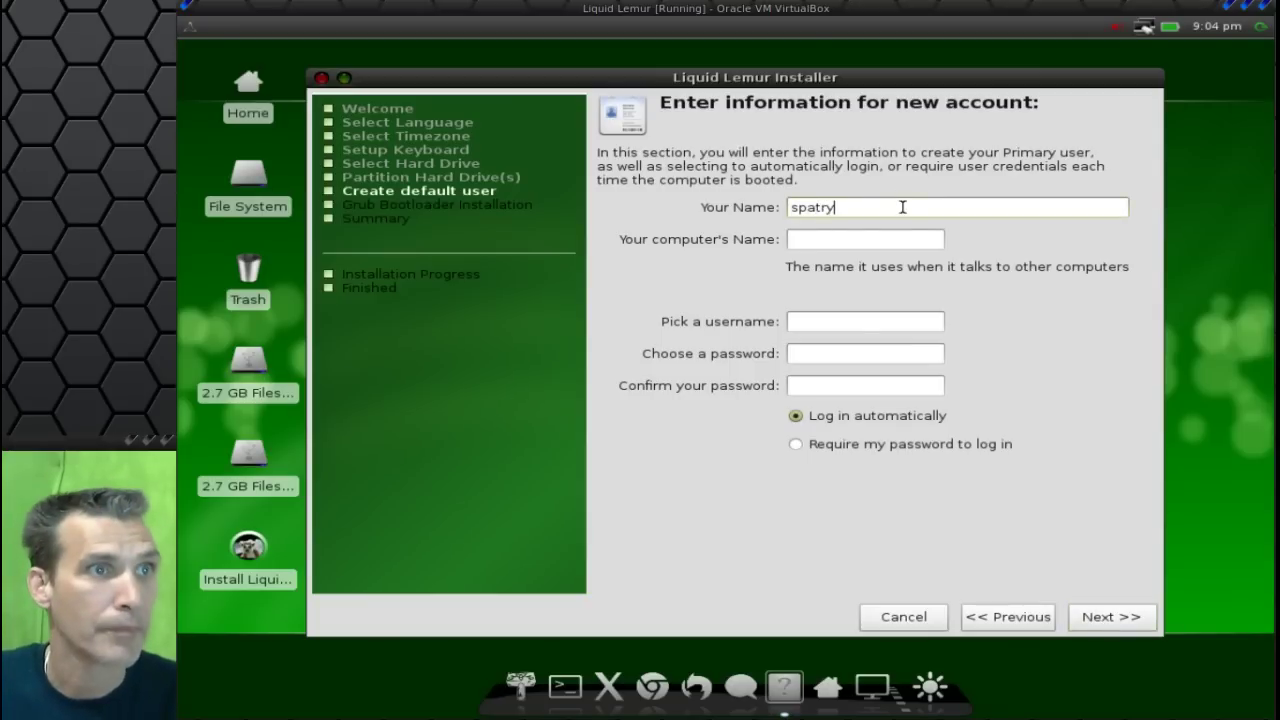
click(888, 241)
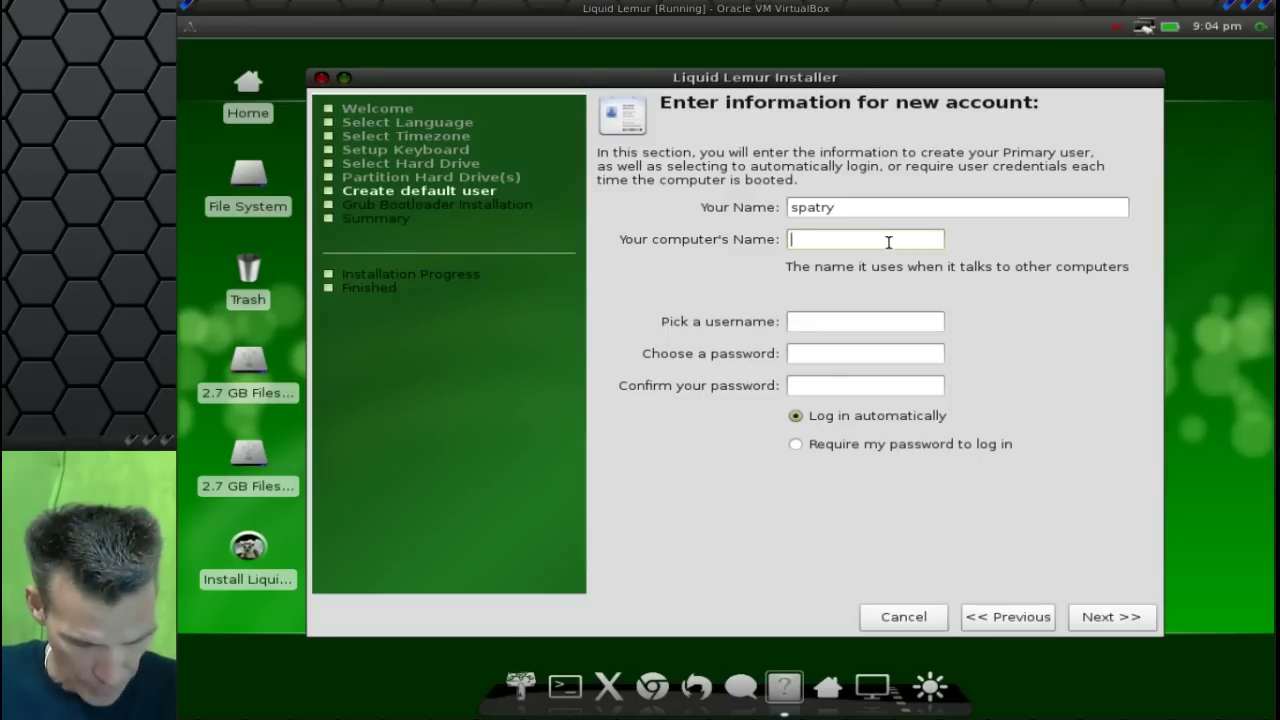
text(st)
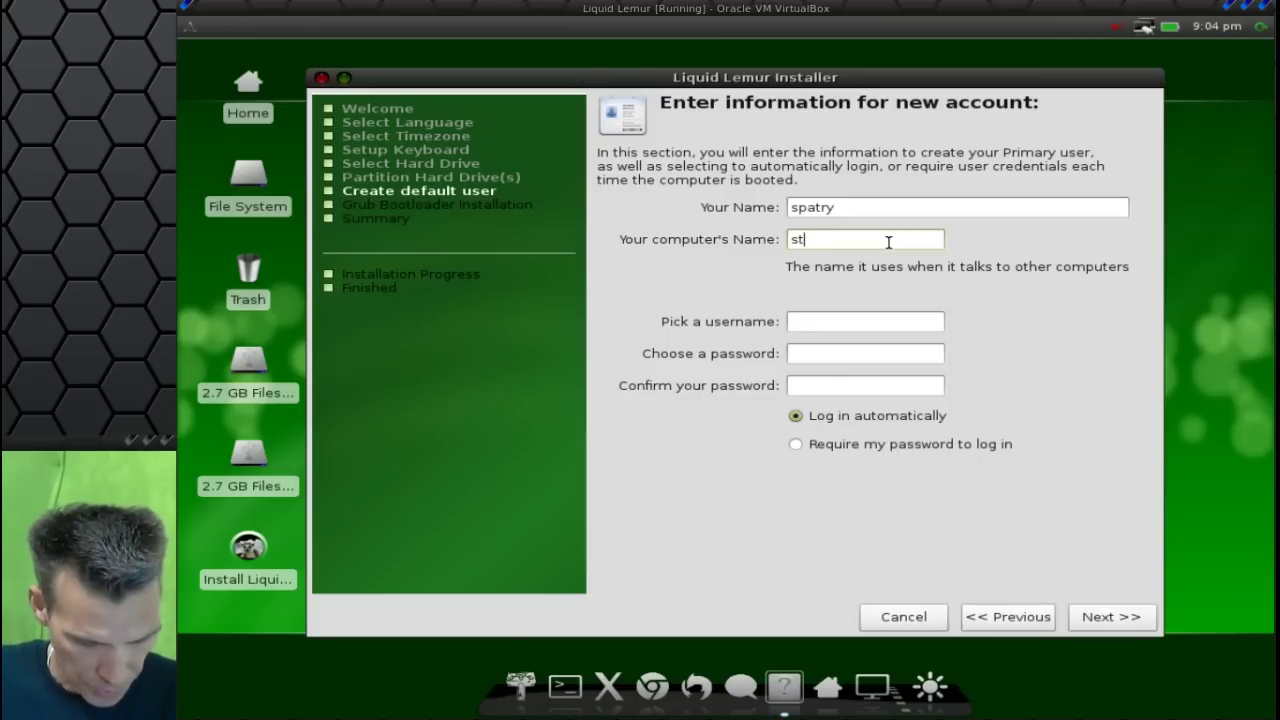
text(aret)
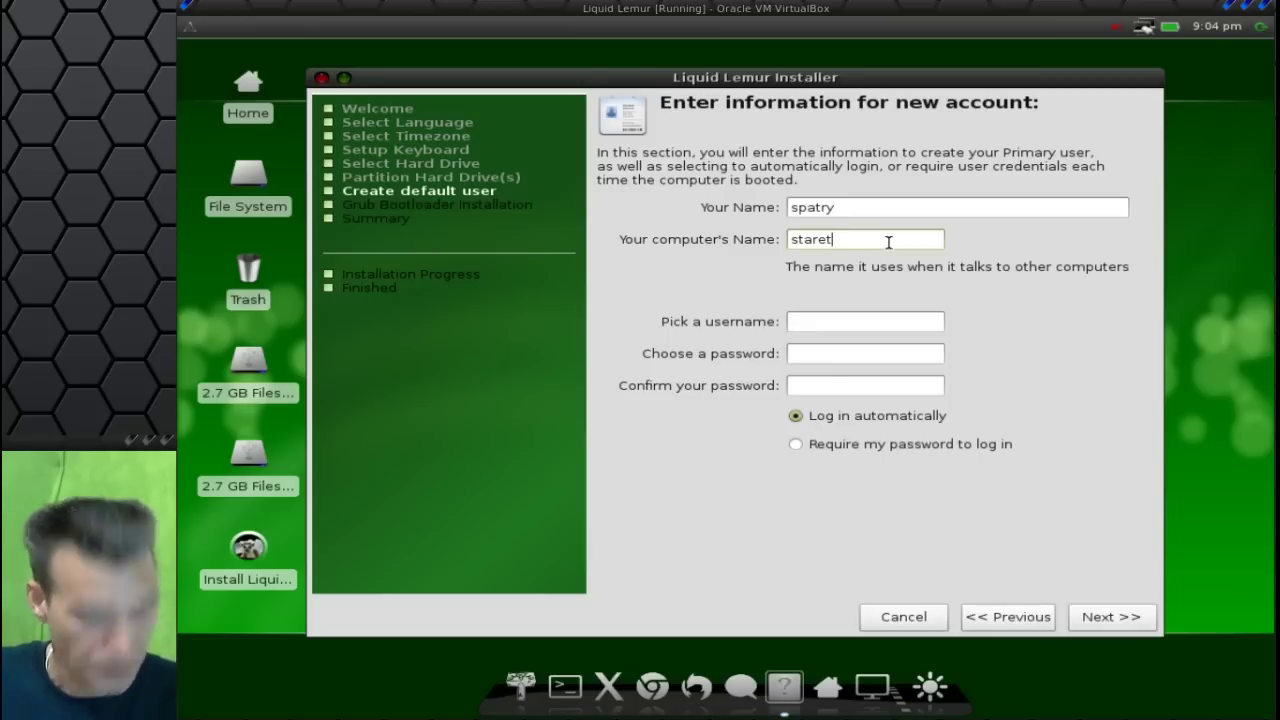
key(BackSpace)
key(BackSpace)
key(BackSpace)
key(BackSpace)
key(BackSpace)
key(BackSpace)
text(sp)
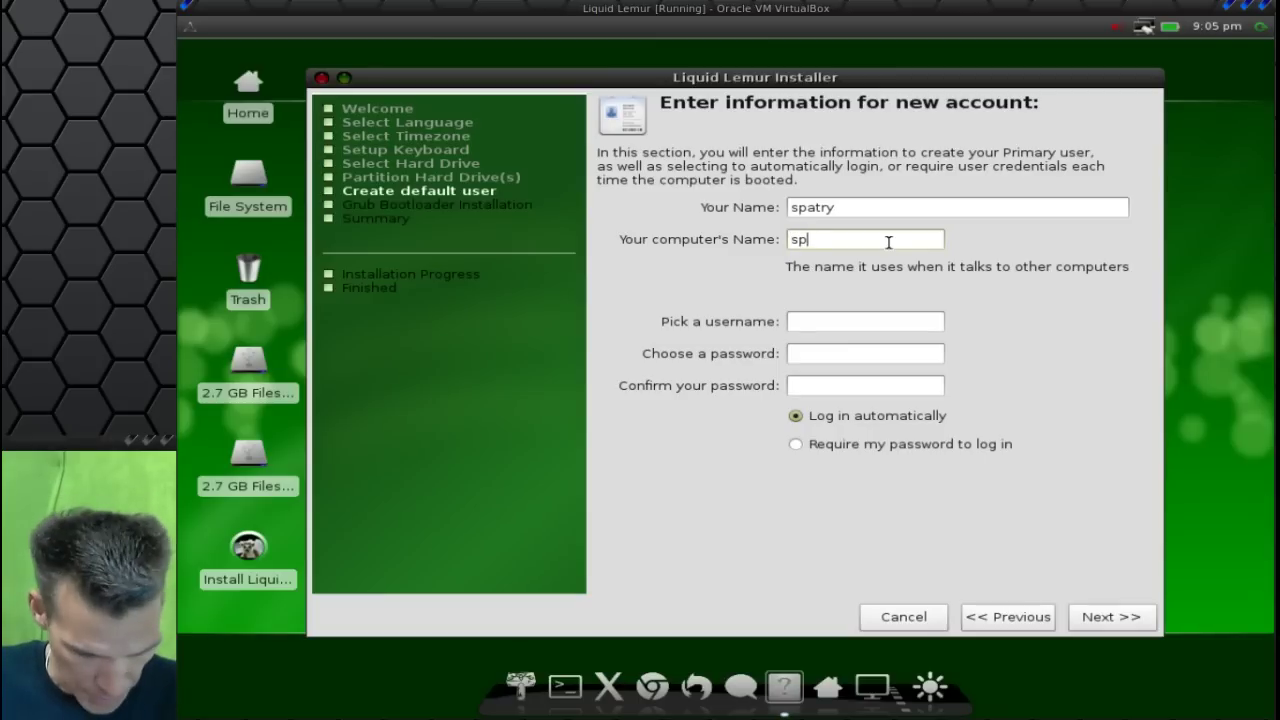
text(atryx)
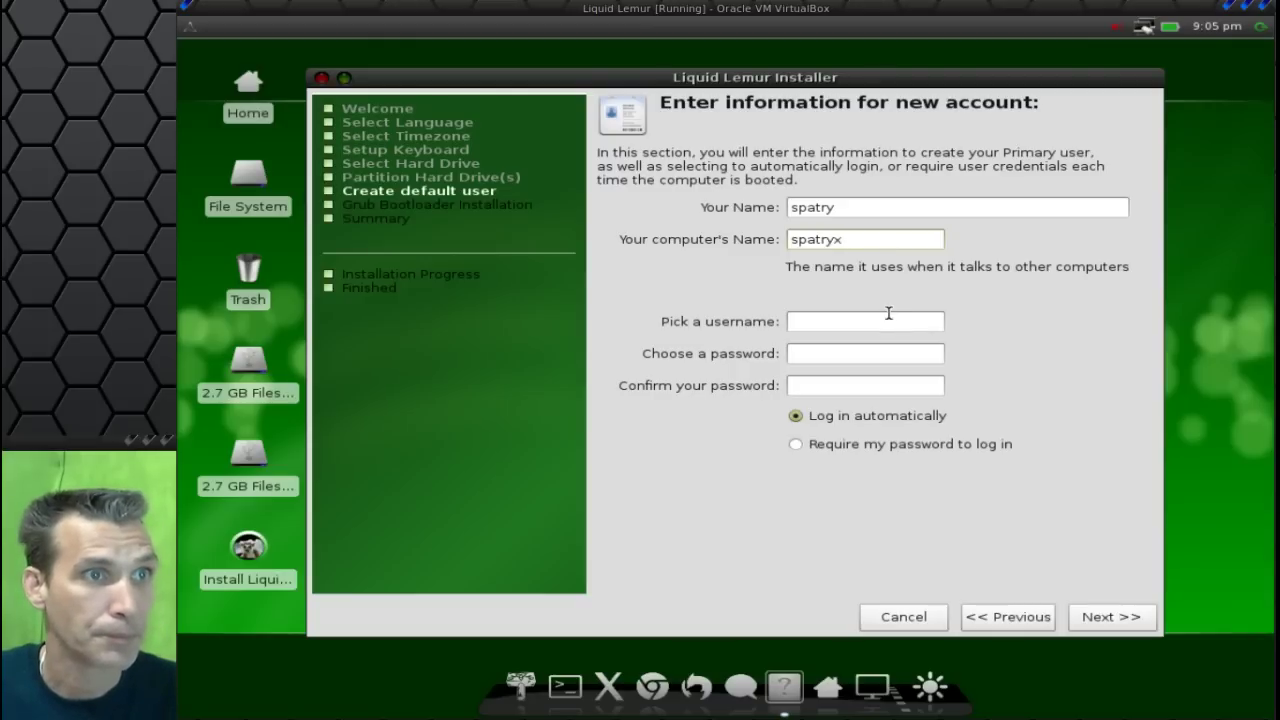
Enter the login username and the account password in both fields, then continue.
click(884, 321)
text(spatry)
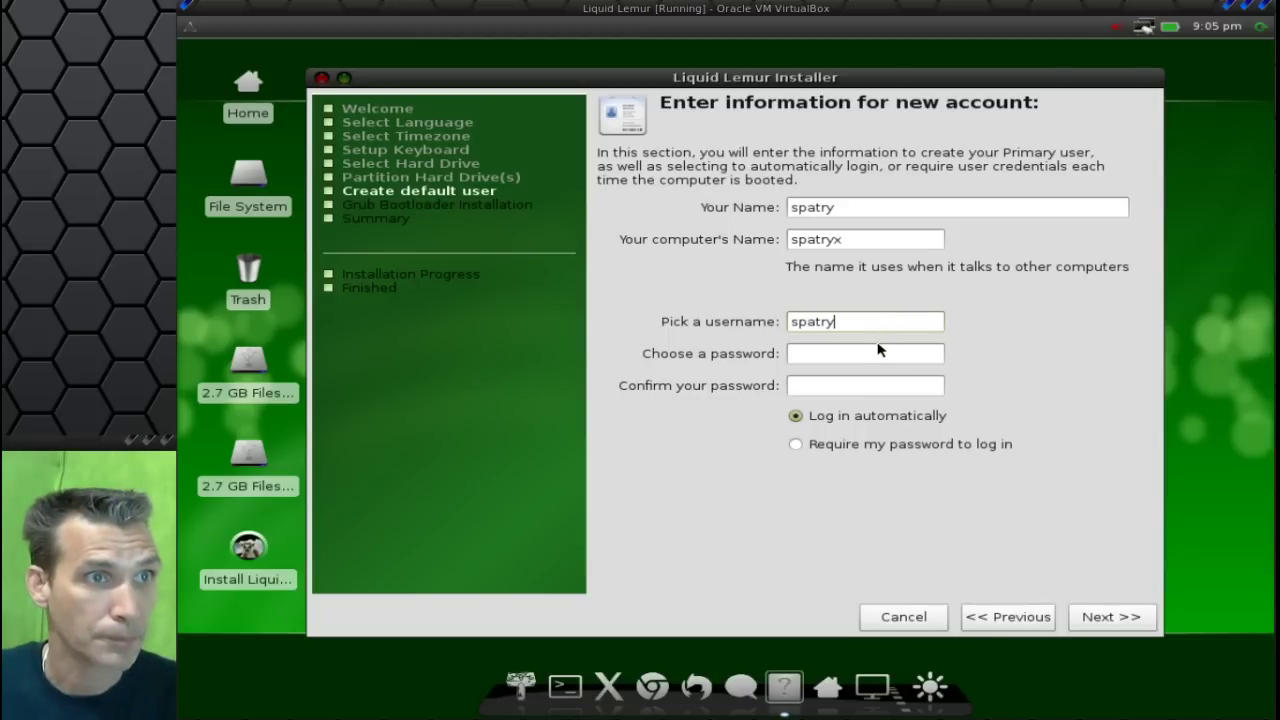
key(Tab)
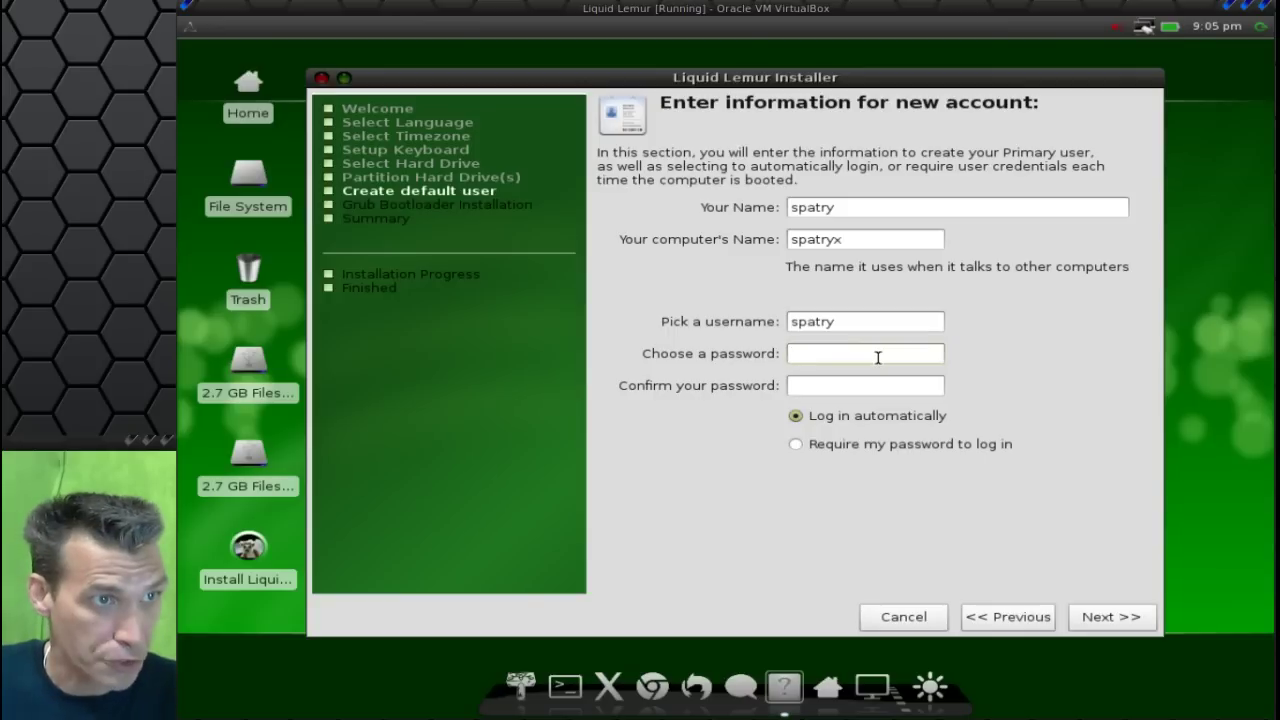
text(123456789)
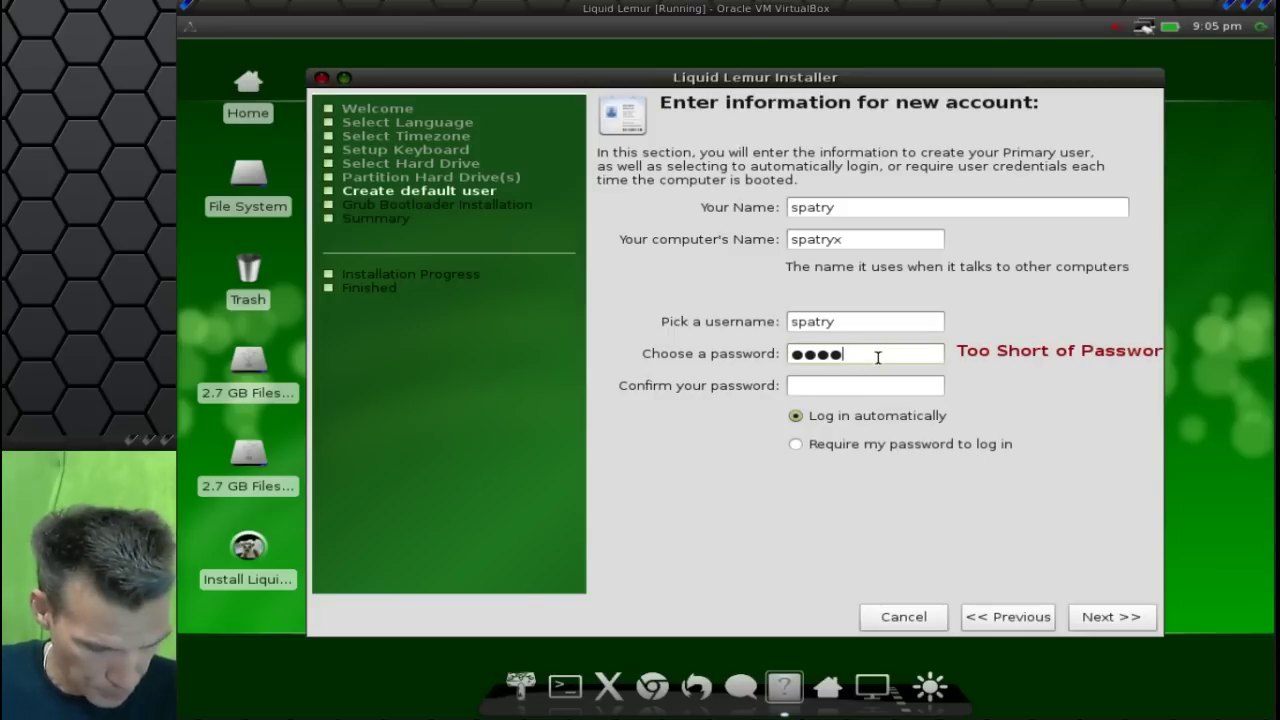
click(888, 386)
text(123456789)
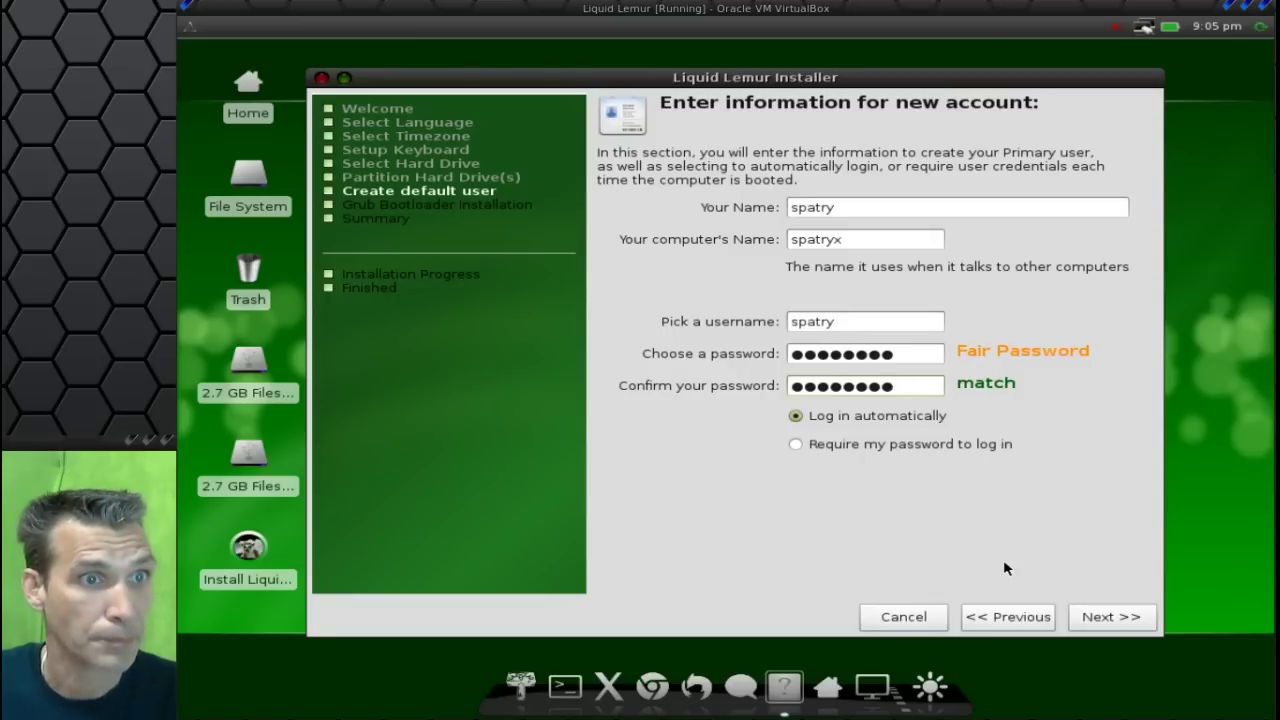
click(1092, 618)
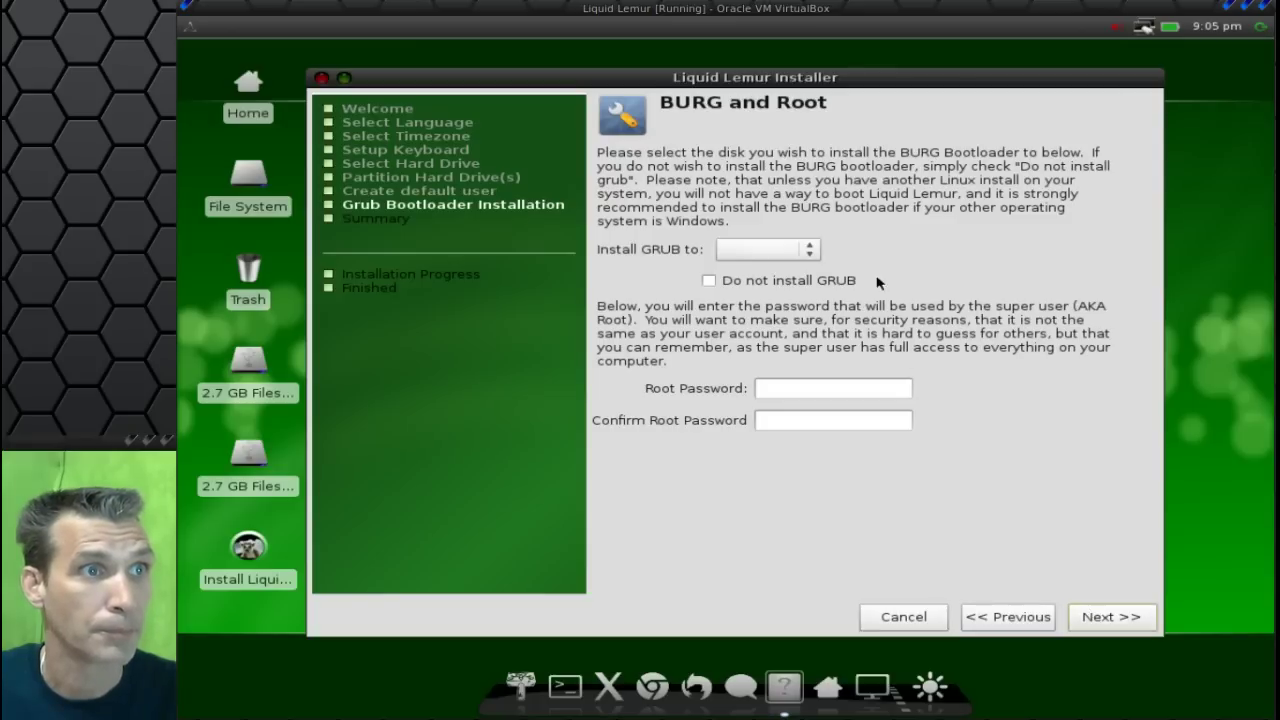
Set the Install GRUB to target disk to /dev/sda.
click(805, 251)
click(805, 251)
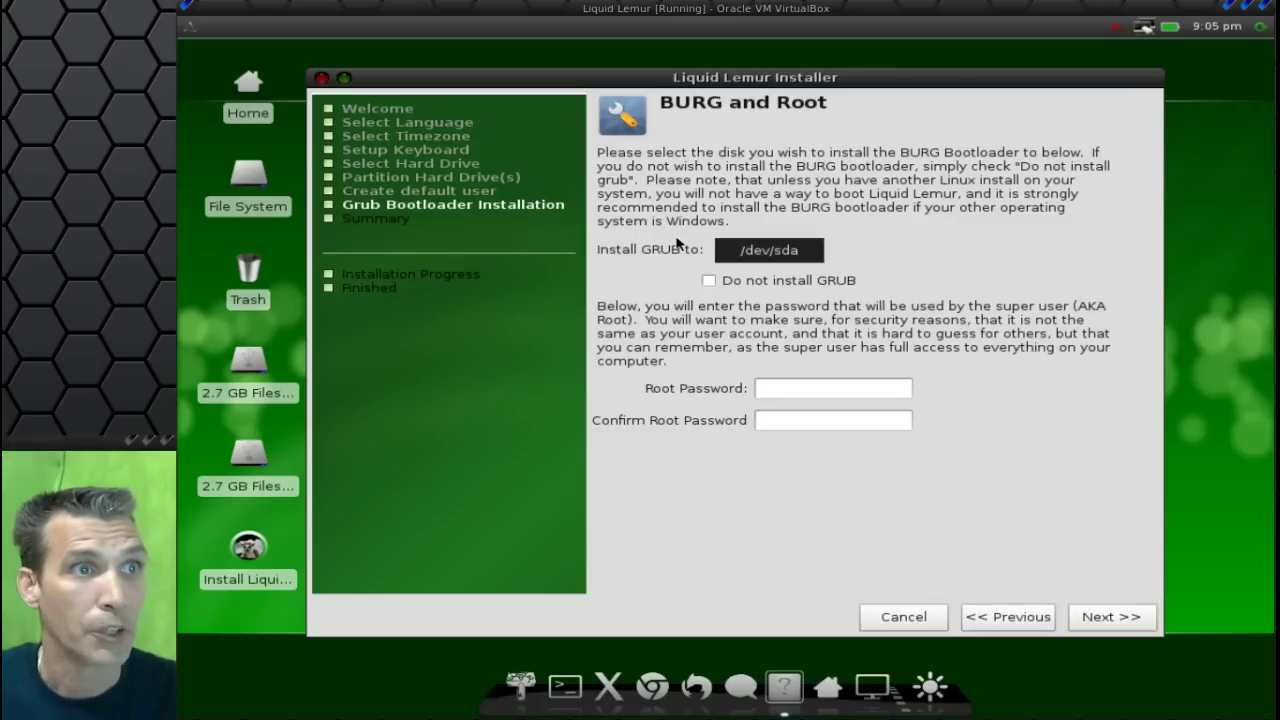
click(768, 259)
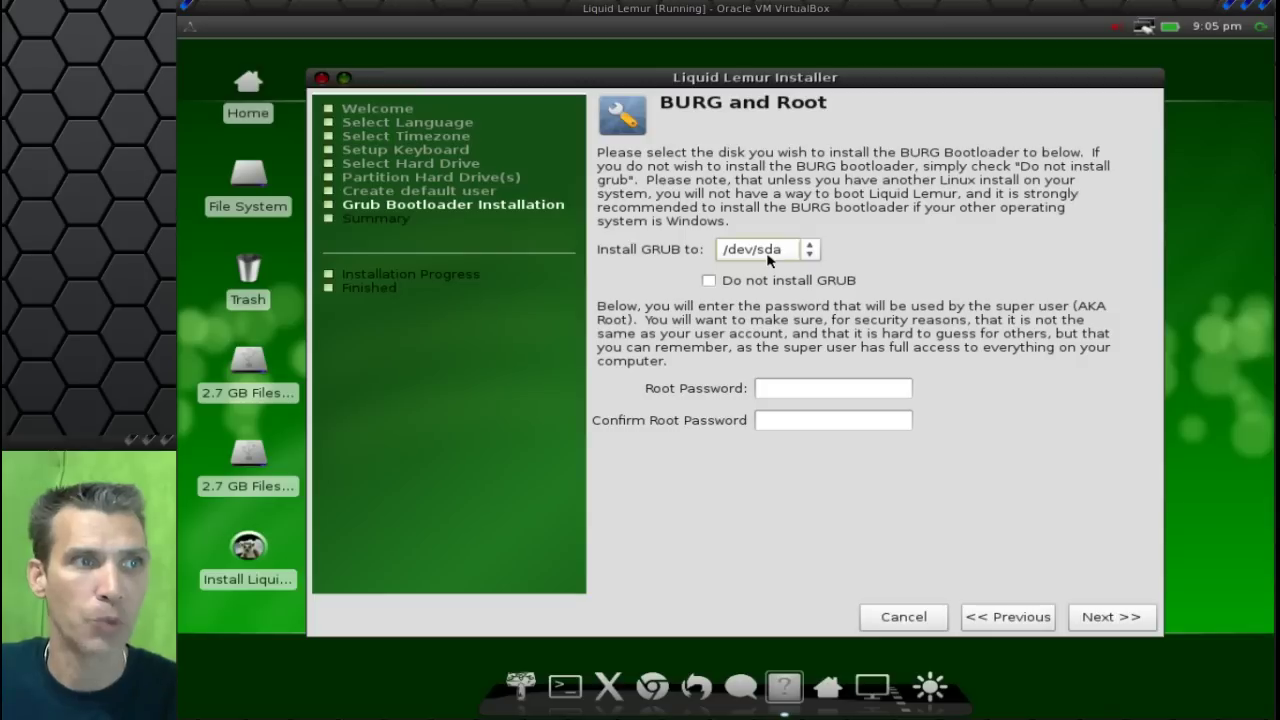
Enter and confirm the root password, then continue to the installation summary.
click(800, 387)
text(*********)
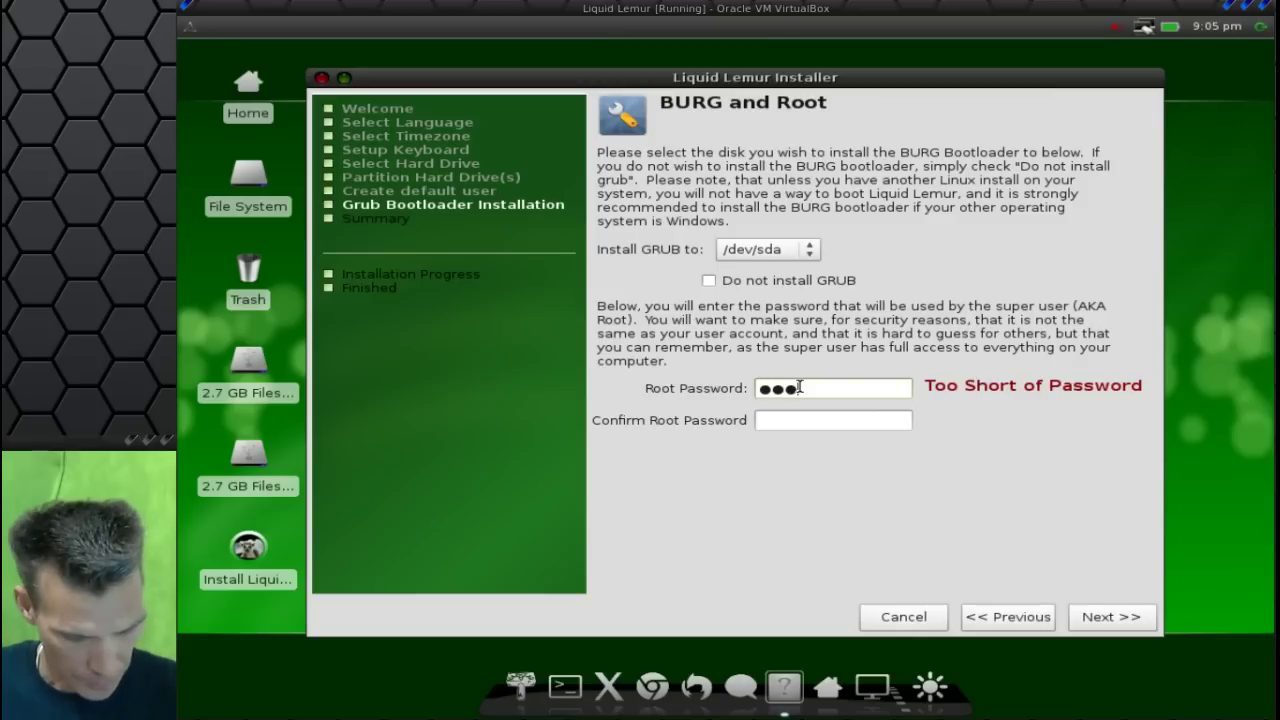
click(799, 421)
text(*********)
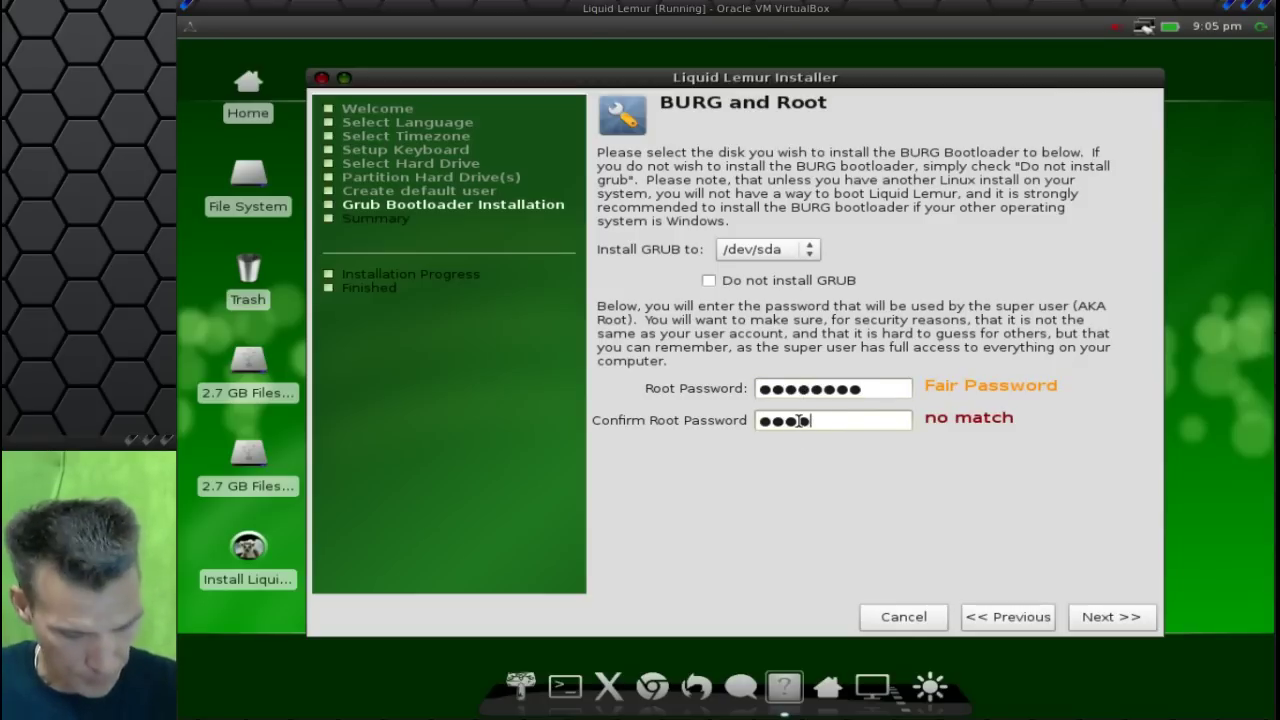
click(1099, 624)
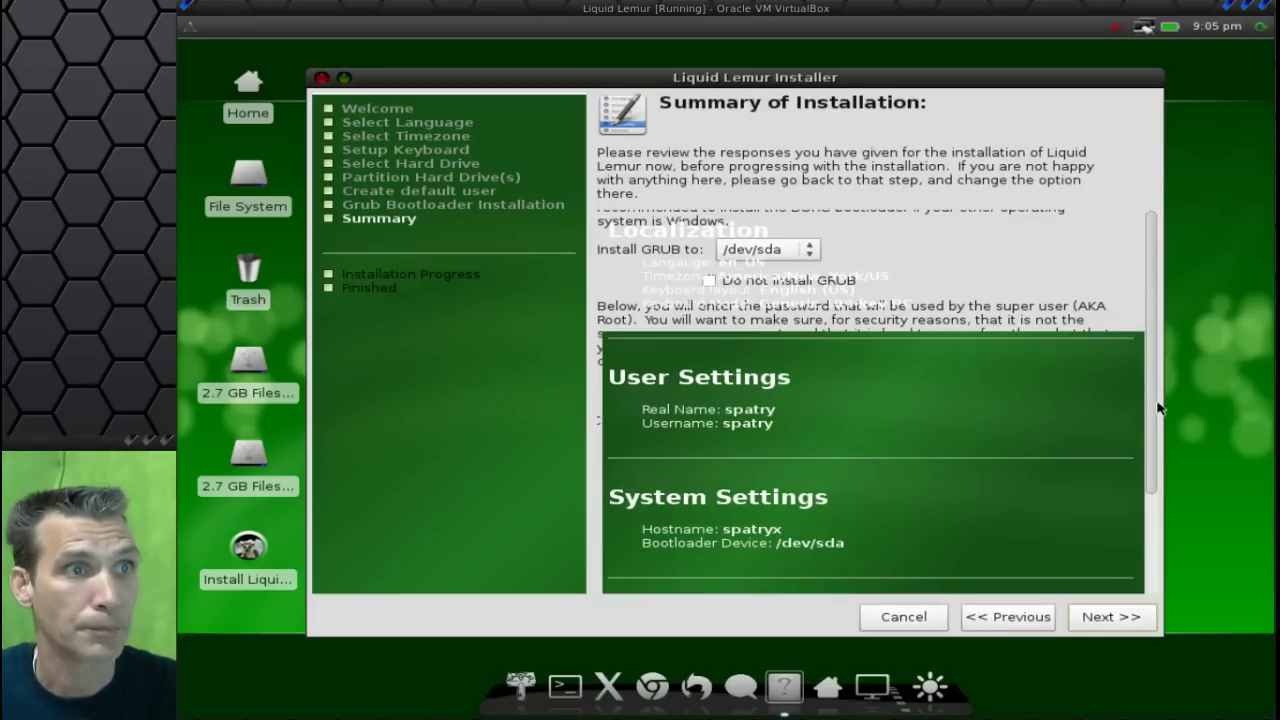
Review the Summary of Installation and start installing Liquid Lemur.
scroll(1158, 408, down, 3)
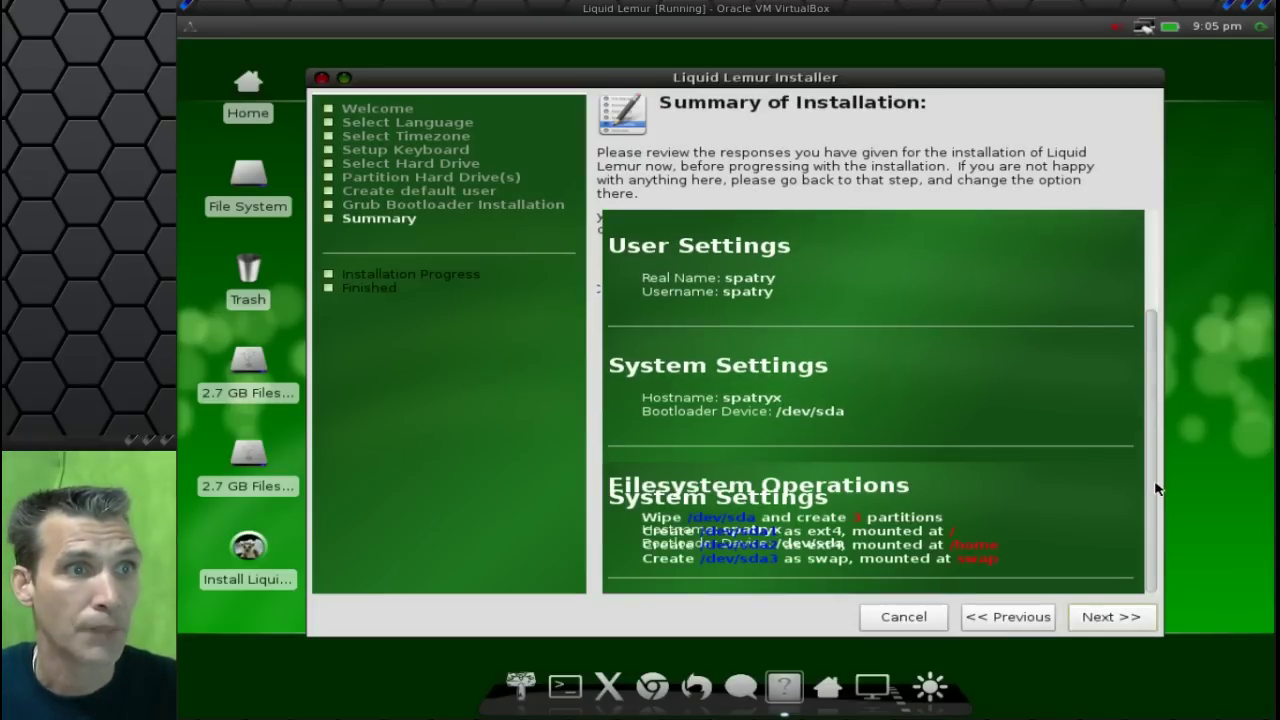
click(1095, 617)
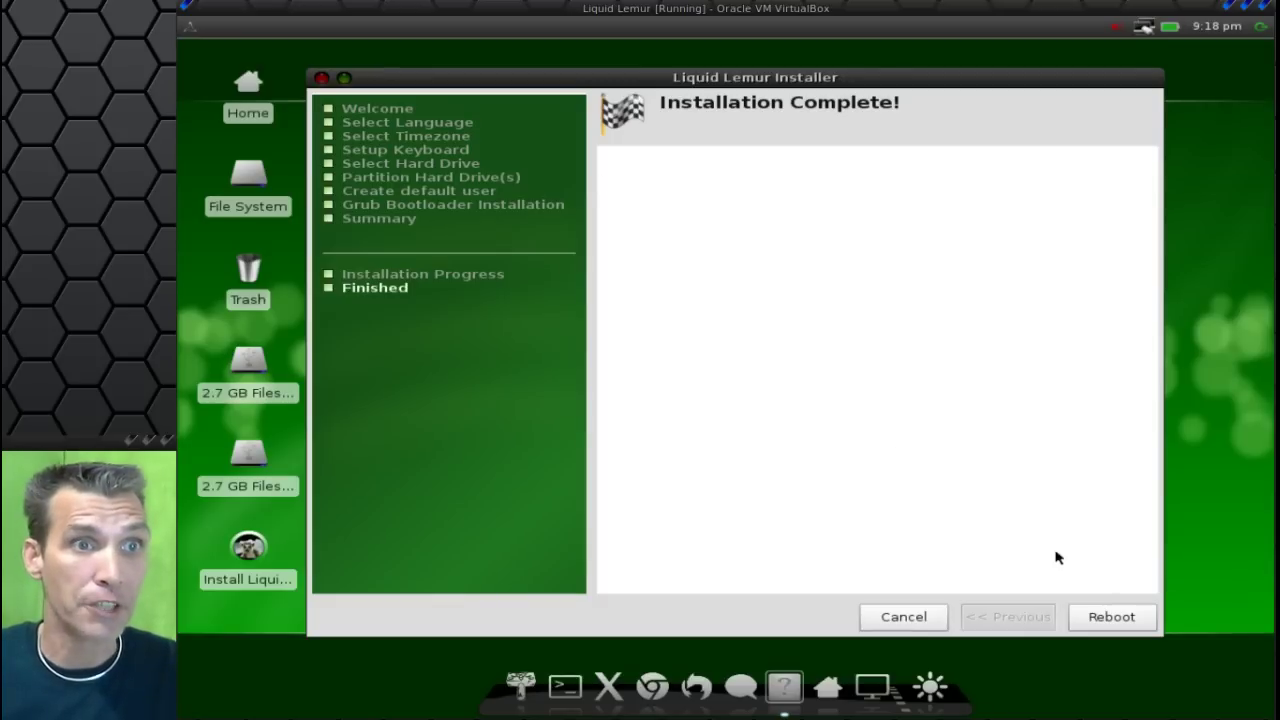
Reboot the VM and boot the first Liquid Lemur 0.90 entry from the BURG menu.
click(1111, 617)
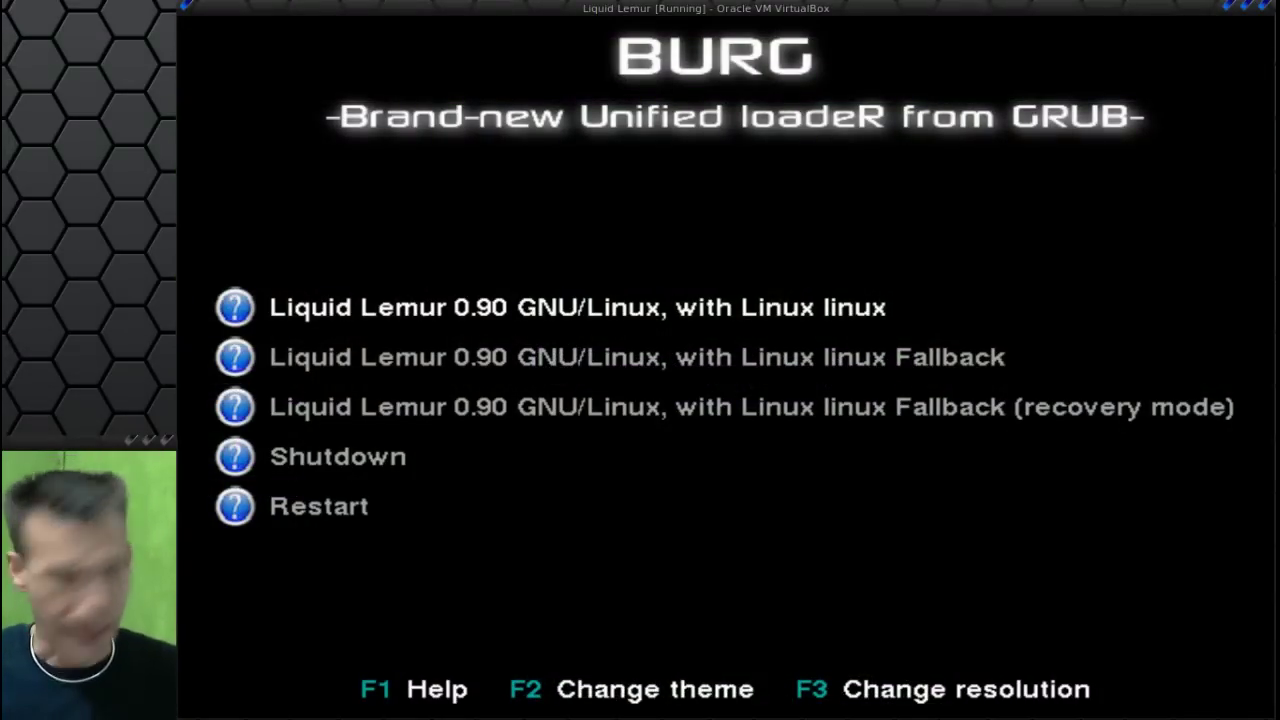
key(Down)
key(Down)
key(Down)
key(Down)
key(Up)
key(Up)
key(Up)
key(Up)
key(Up)
key(Up)
key(Up)
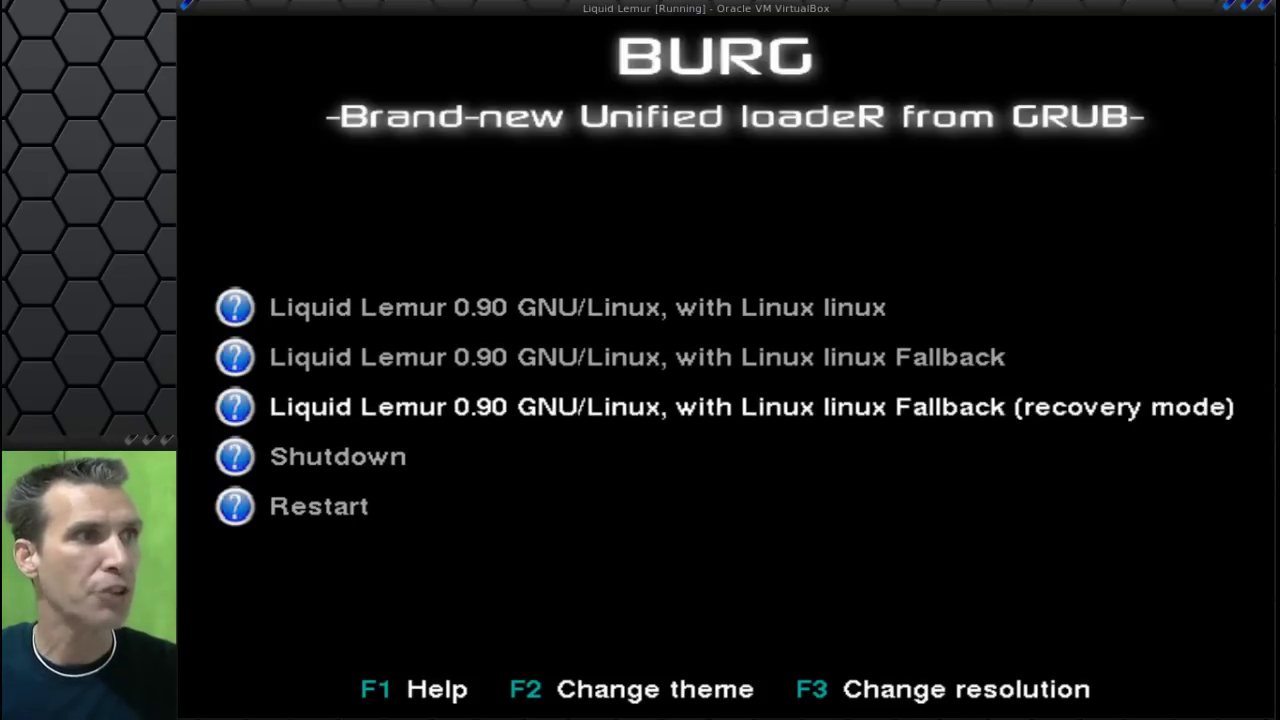
key(Up)
key(Up)
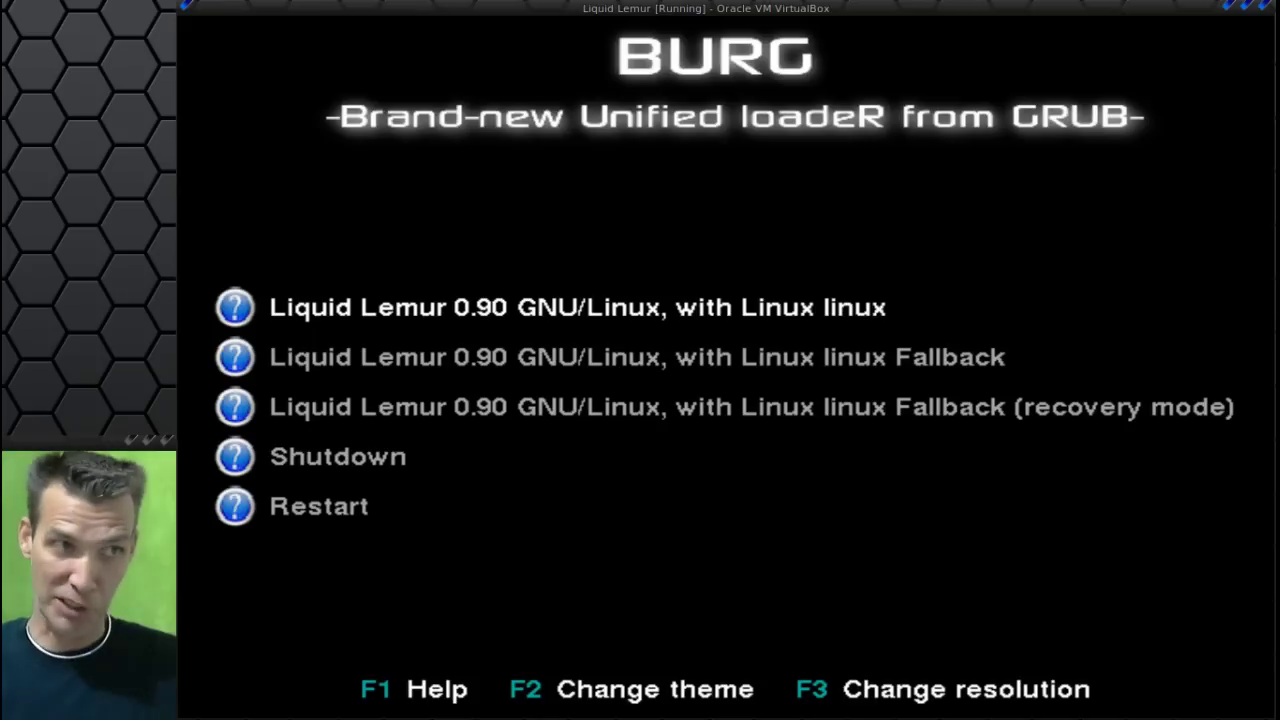
key(Return)
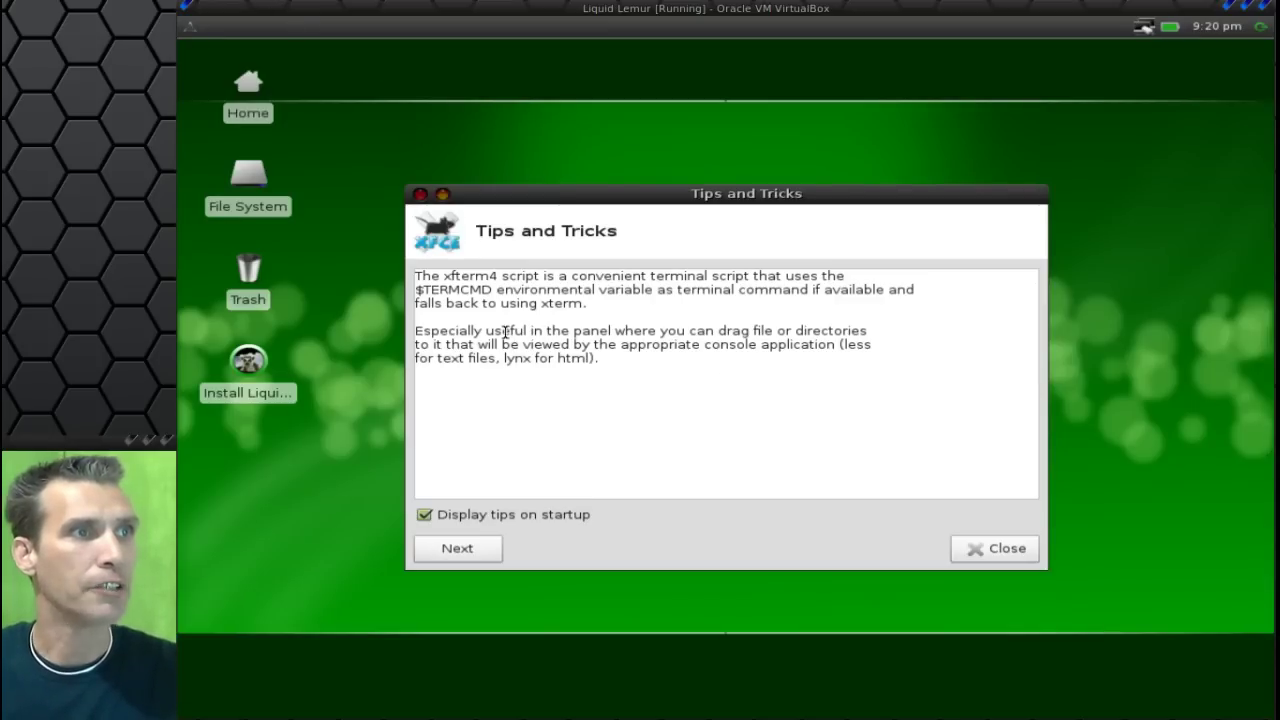
Dismiss Tips and Tricks, glance at the applications menu's Graphics entry, then close the menu.
click(421, 195)
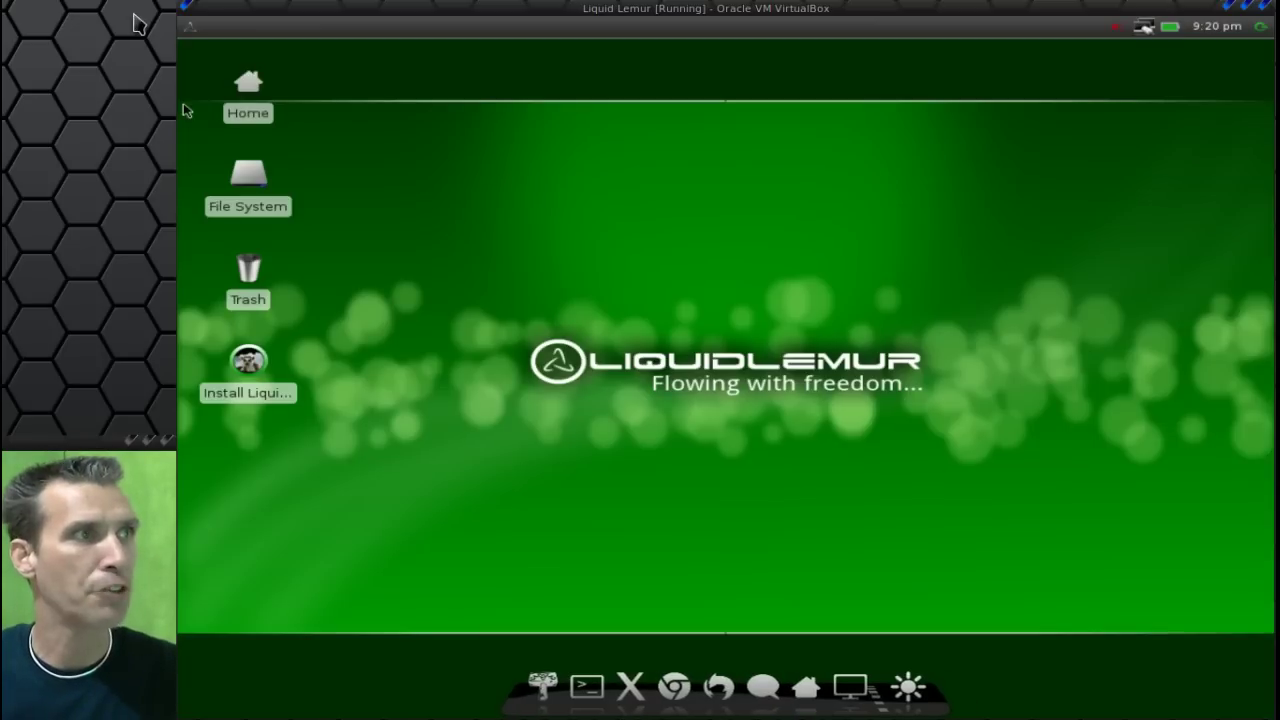
click(190, 27)
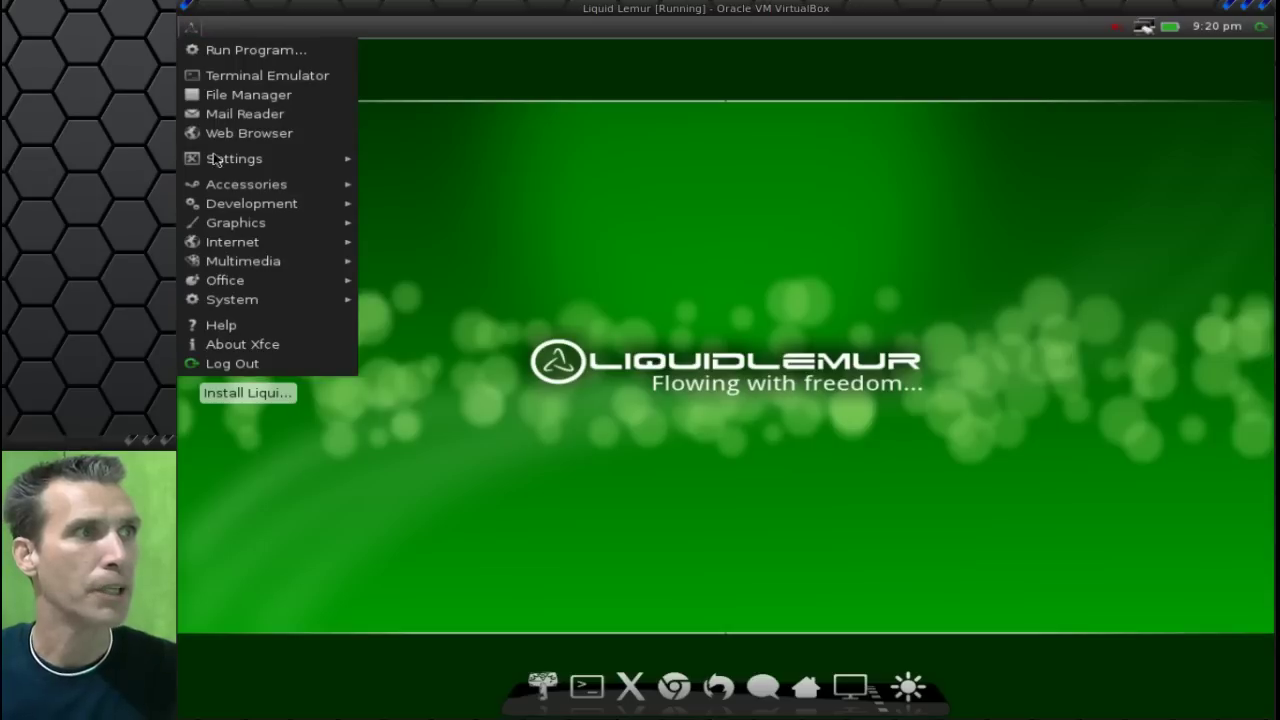
mouse_move(257, 232)
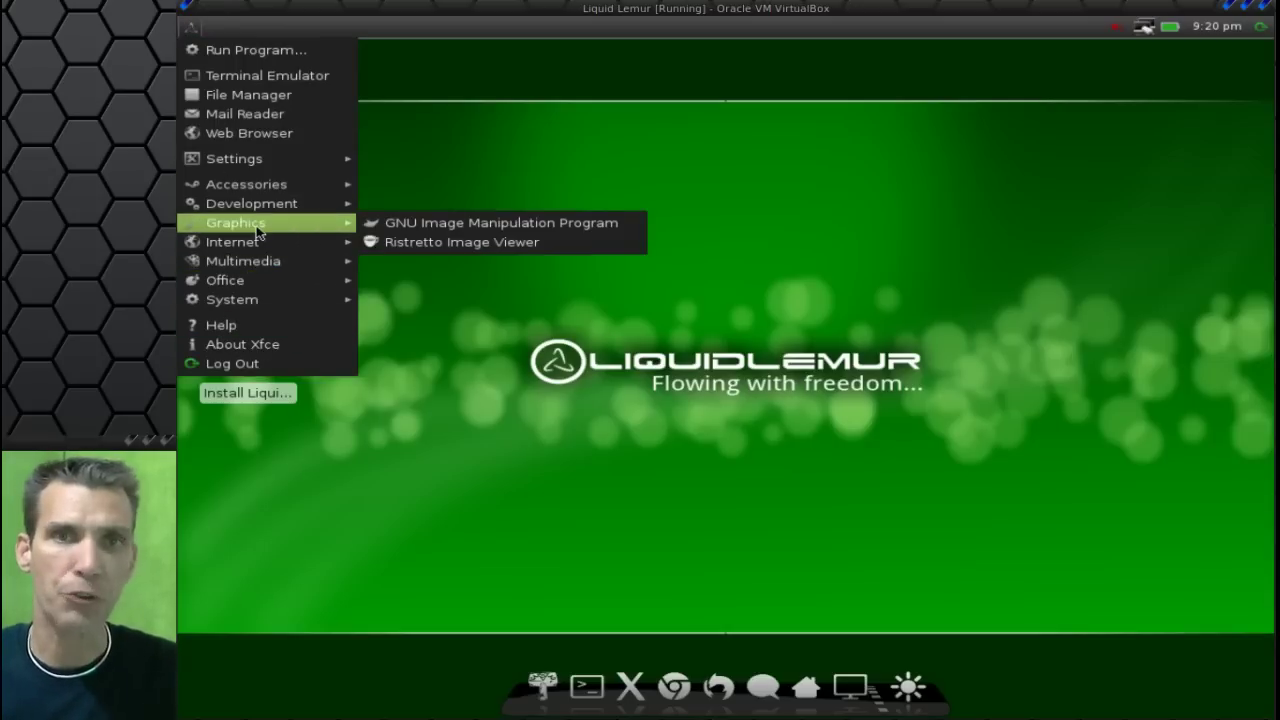
click(491, 183)
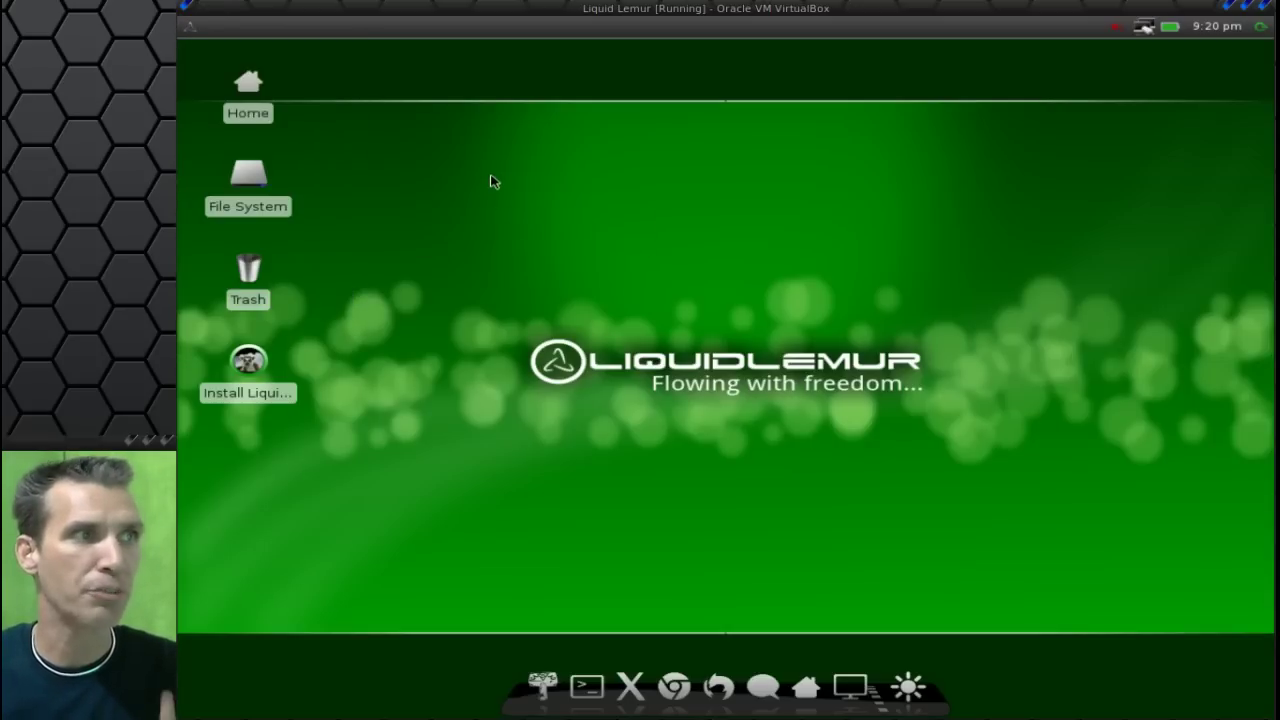